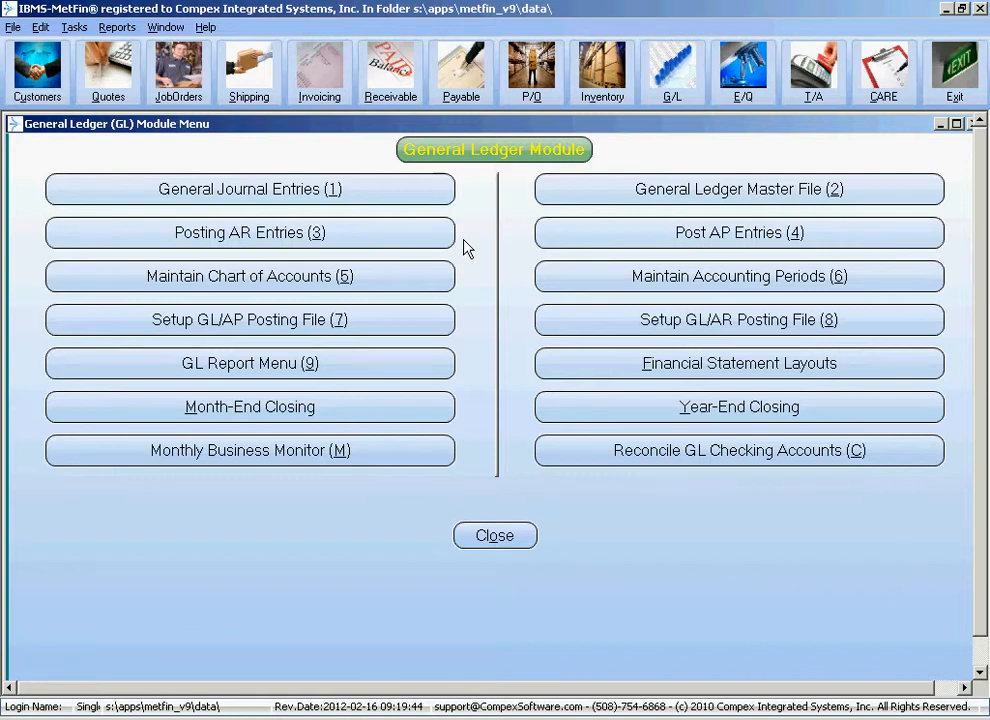
Step: Open the General Ledger Master File and examine the source codes and reference numbers of the September 2010 transactions
click(652, 198)
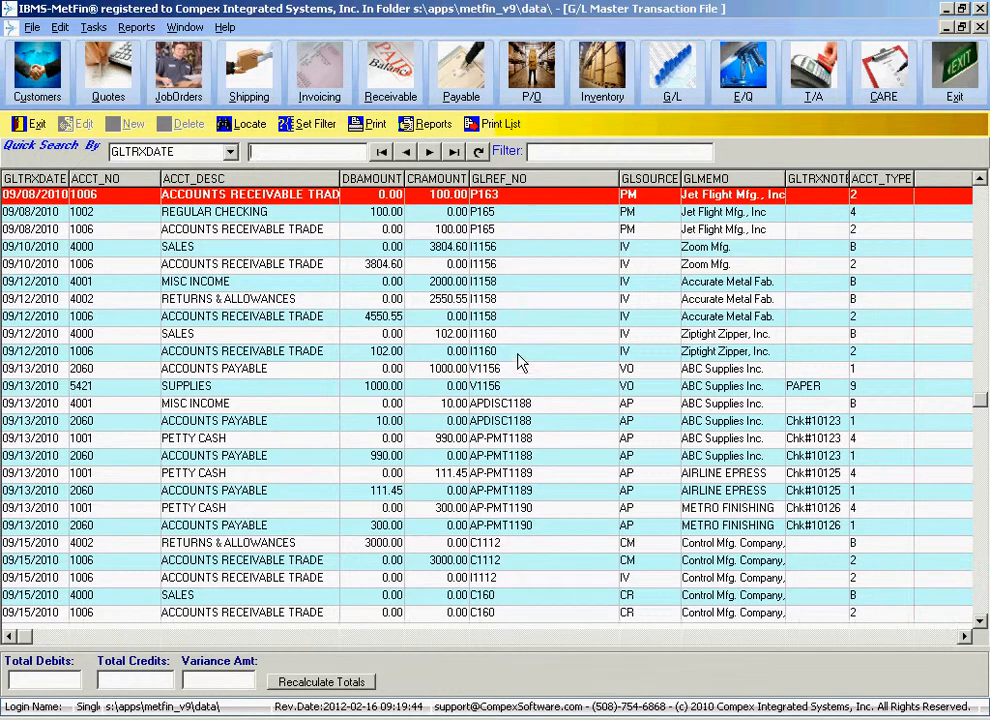
click(498, 438)
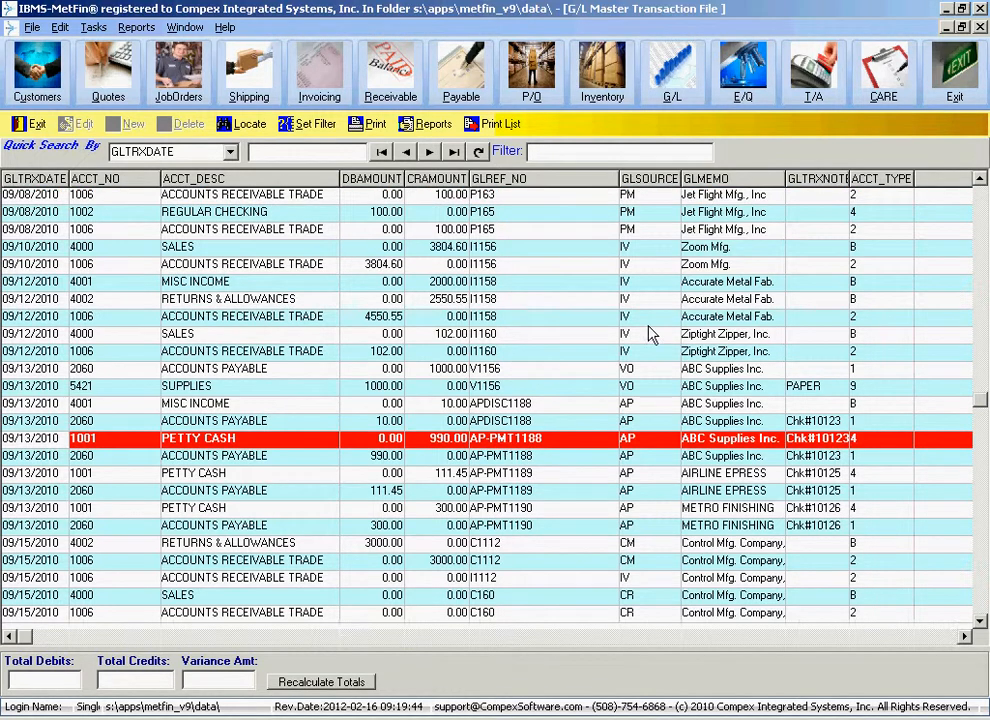
click(642, 372)
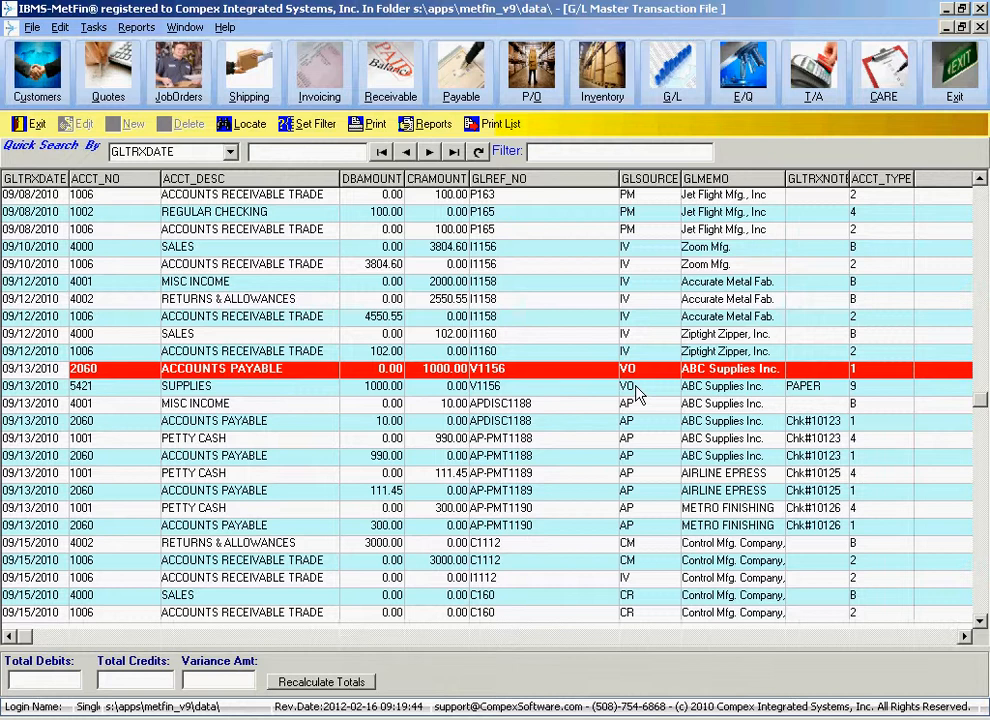
click(630, 299)
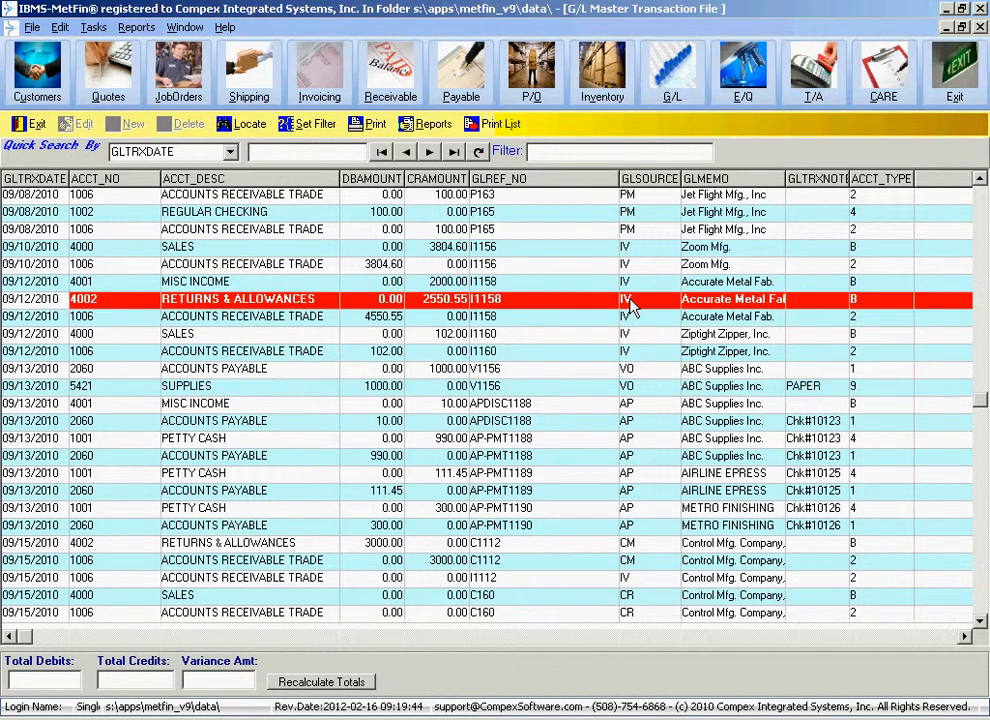
click(627, 370)
click(614, 286)
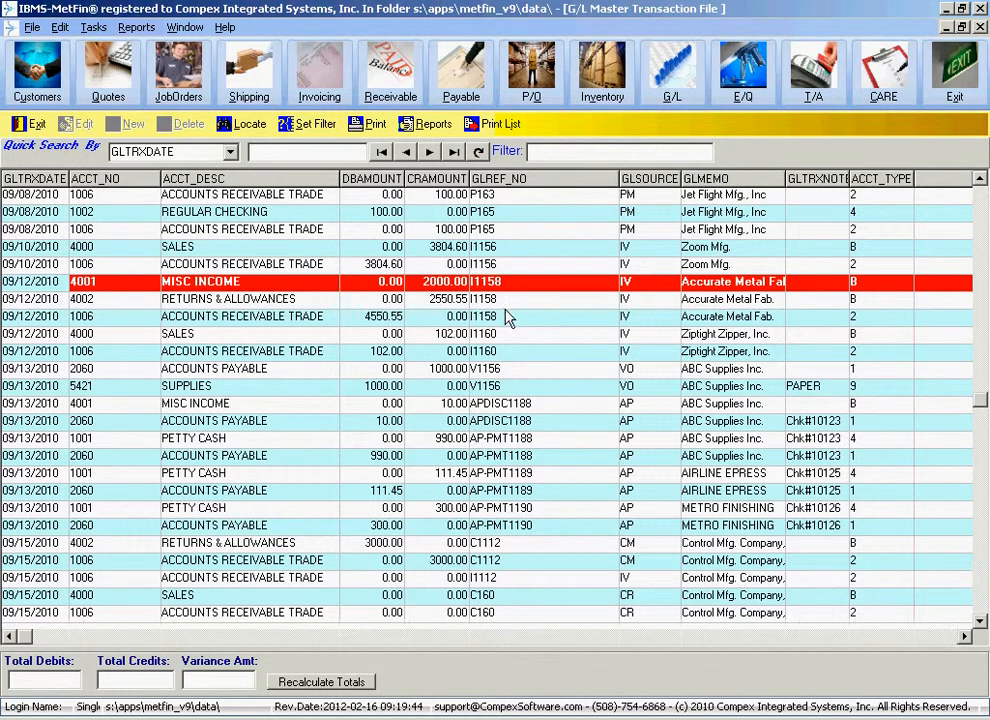
click(507, 335)
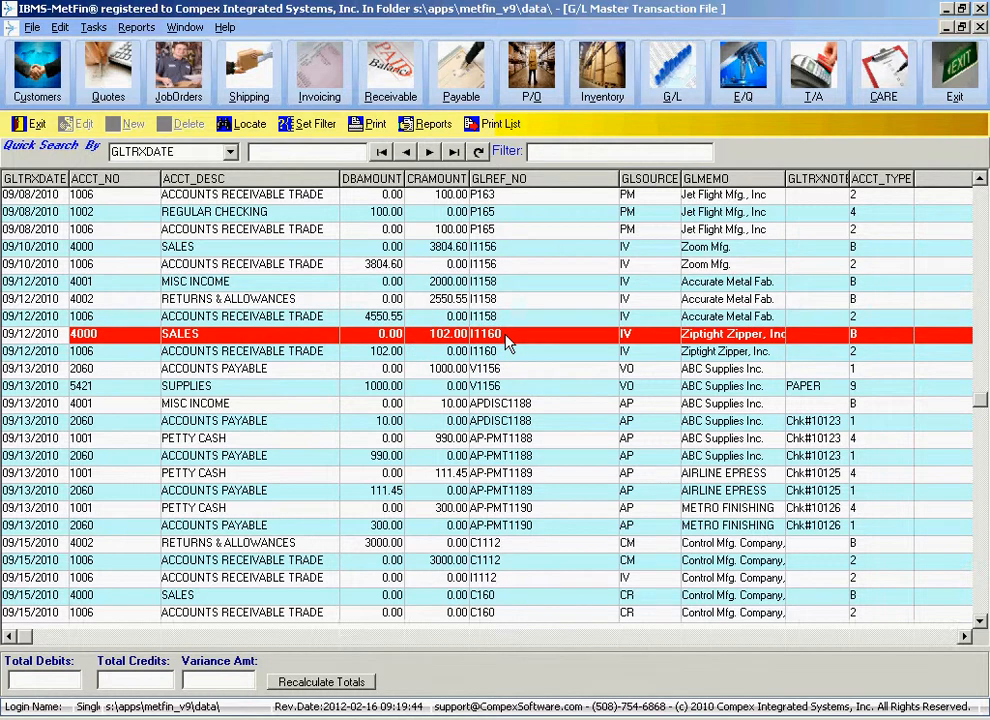
click(577, 370)
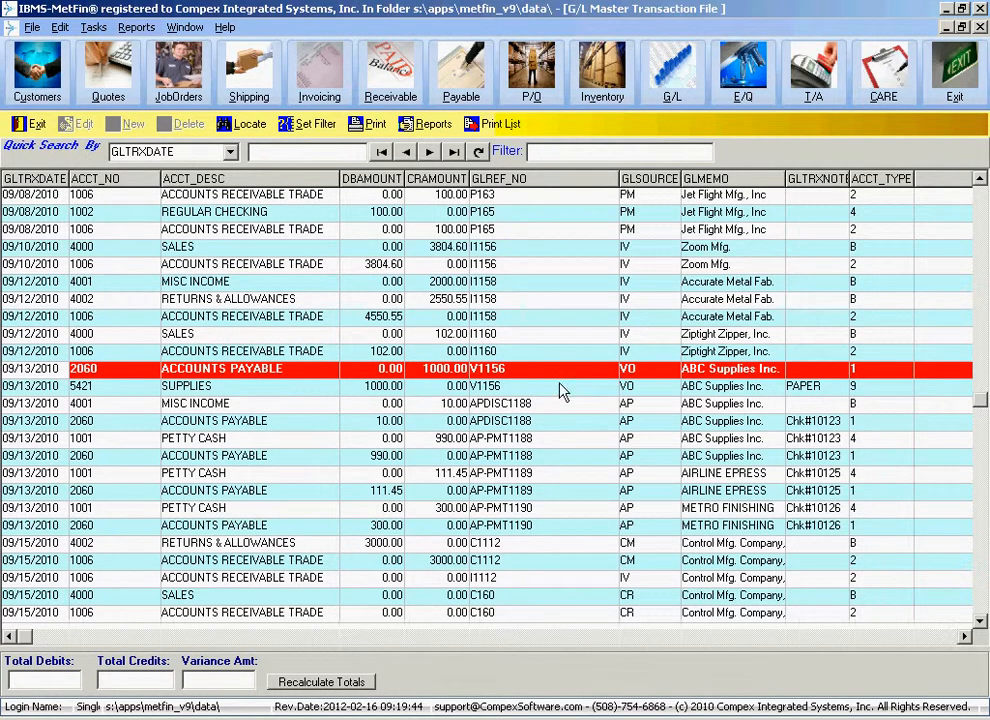
click(563, 390)
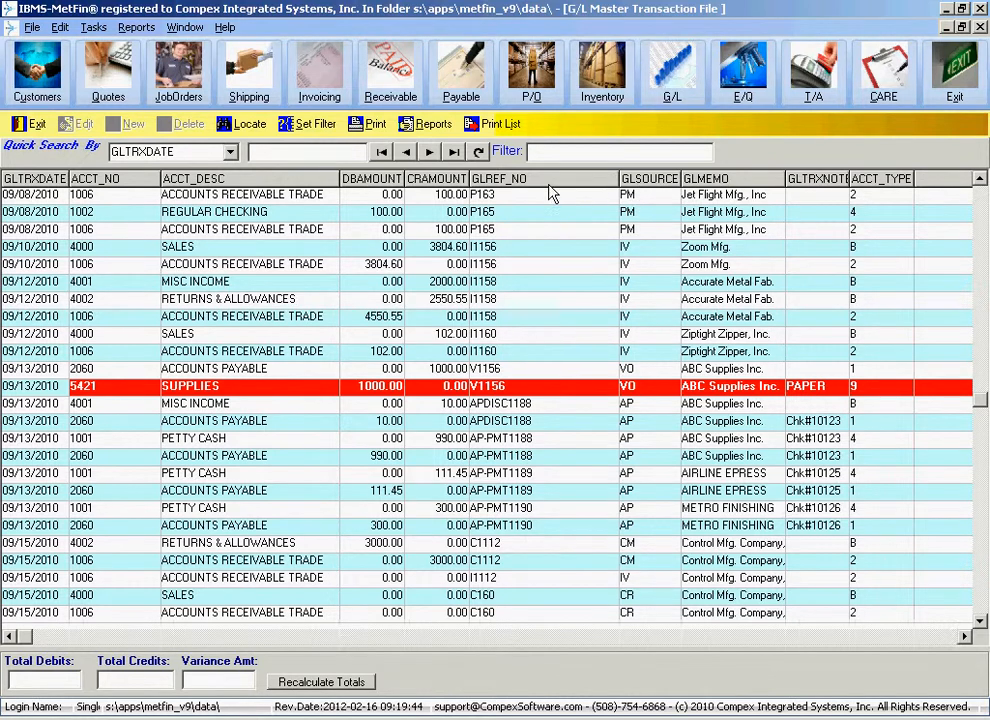
click(536, 197)
click(546, 456)
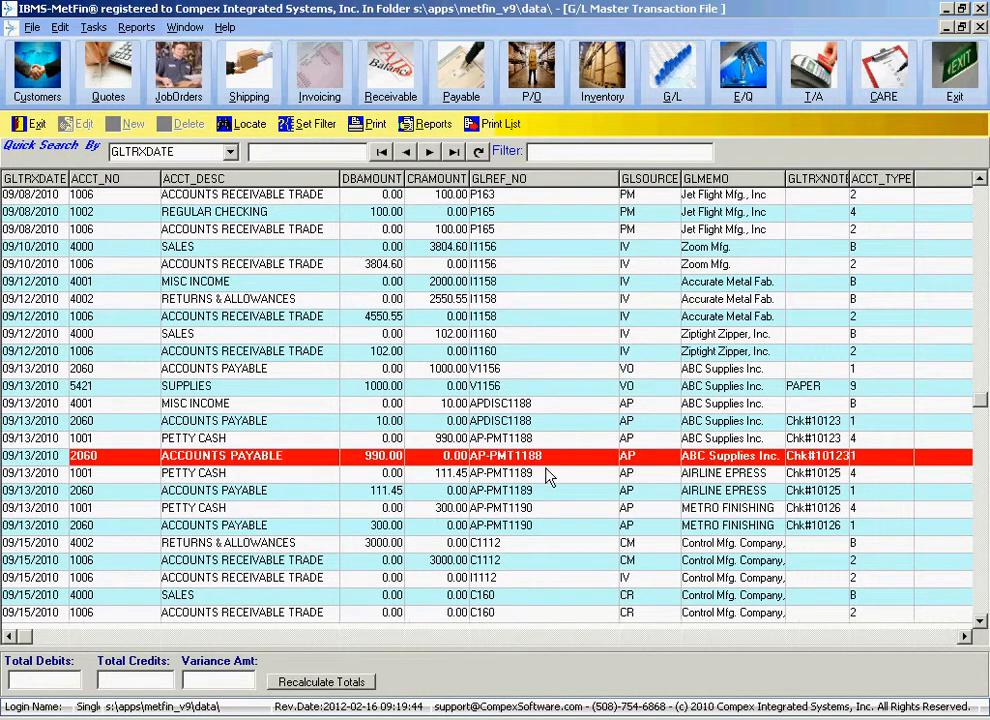
Step: Browse back and forth through the ledger transactions, from the earliest dates up to September 2010
key(Down)
key(Down)
key(Down)
key(Down)
key(Down)
key(Down)
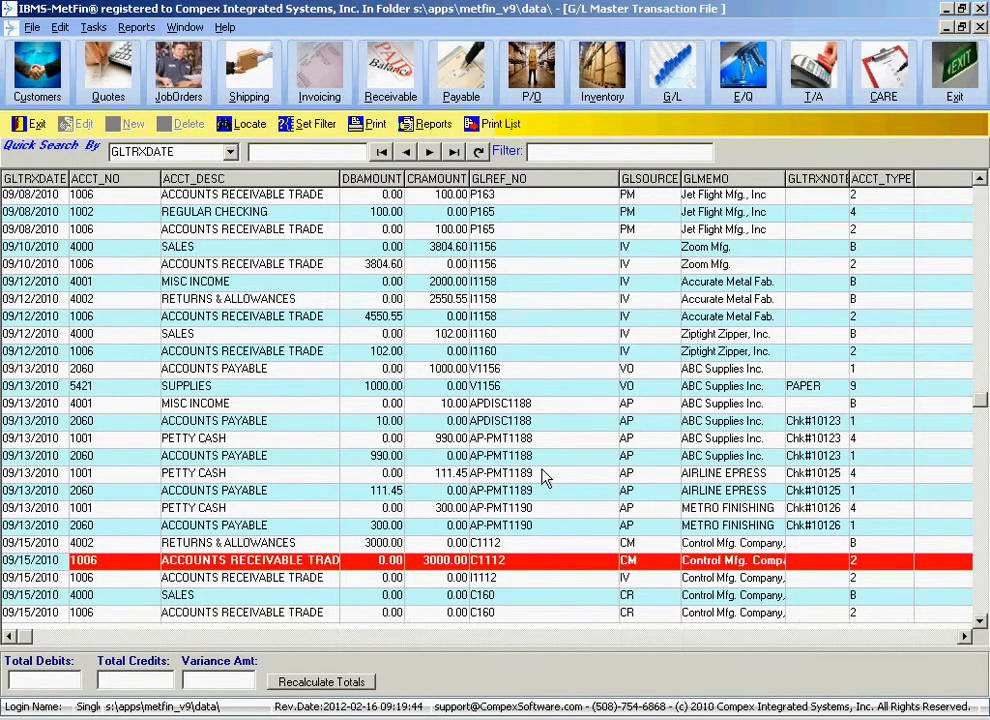
key(Page_Down)
key(Page_Down)
key(Page_Up)
key(Page_Up)
key(Page_Up)
key(Page_Up)
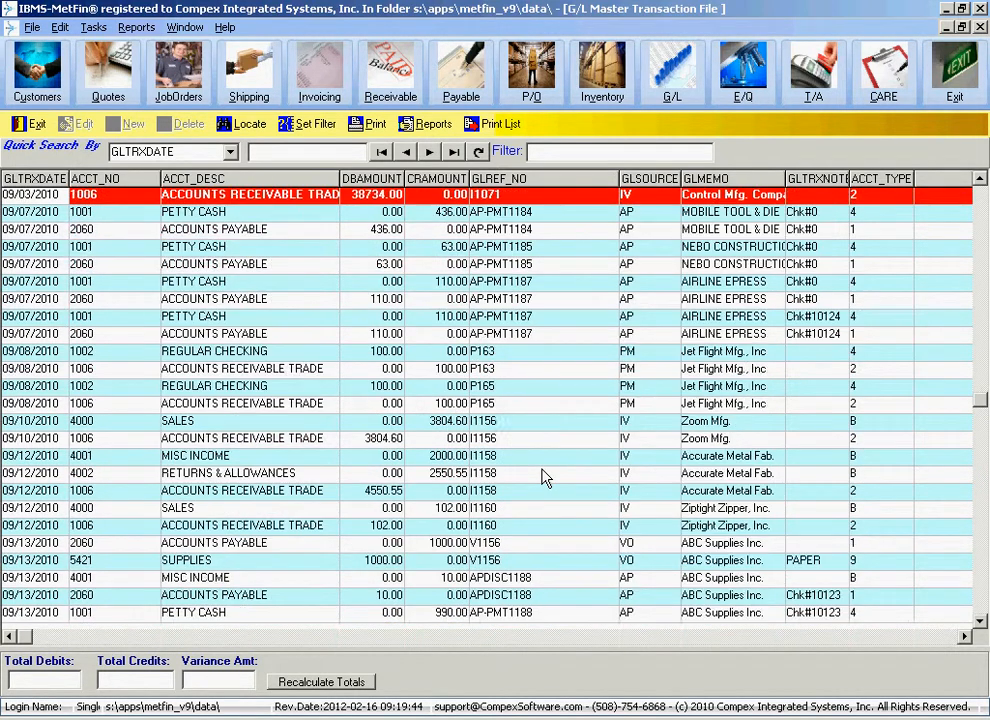
key(Page_Up)
key(Page_Up)
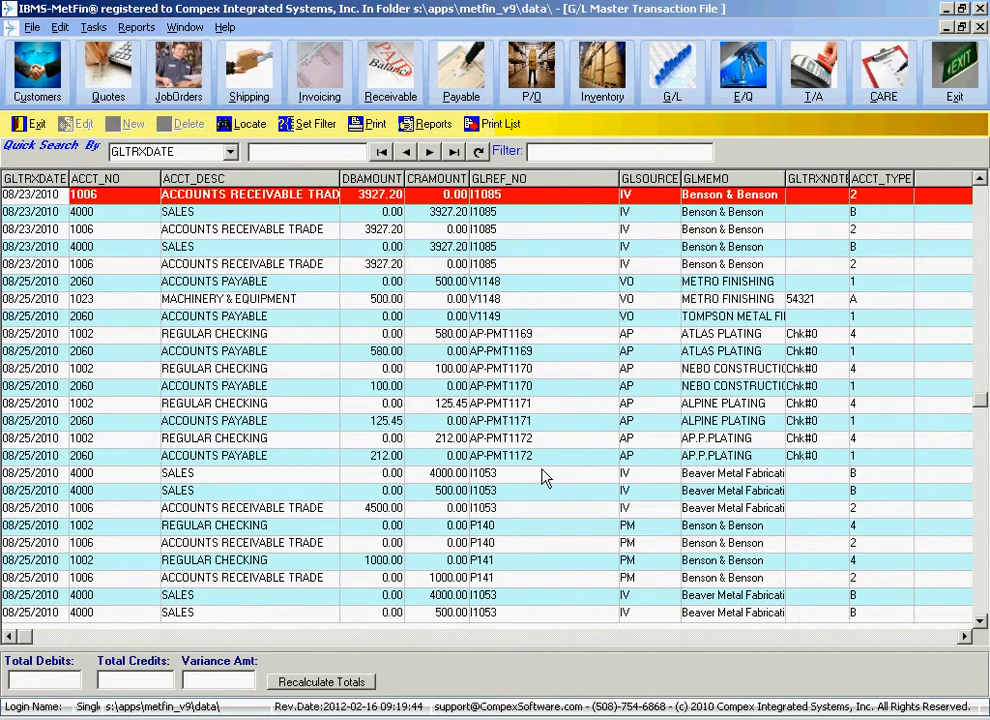
key(Page_Down)
key(Page_Up)
key(Page_Up)
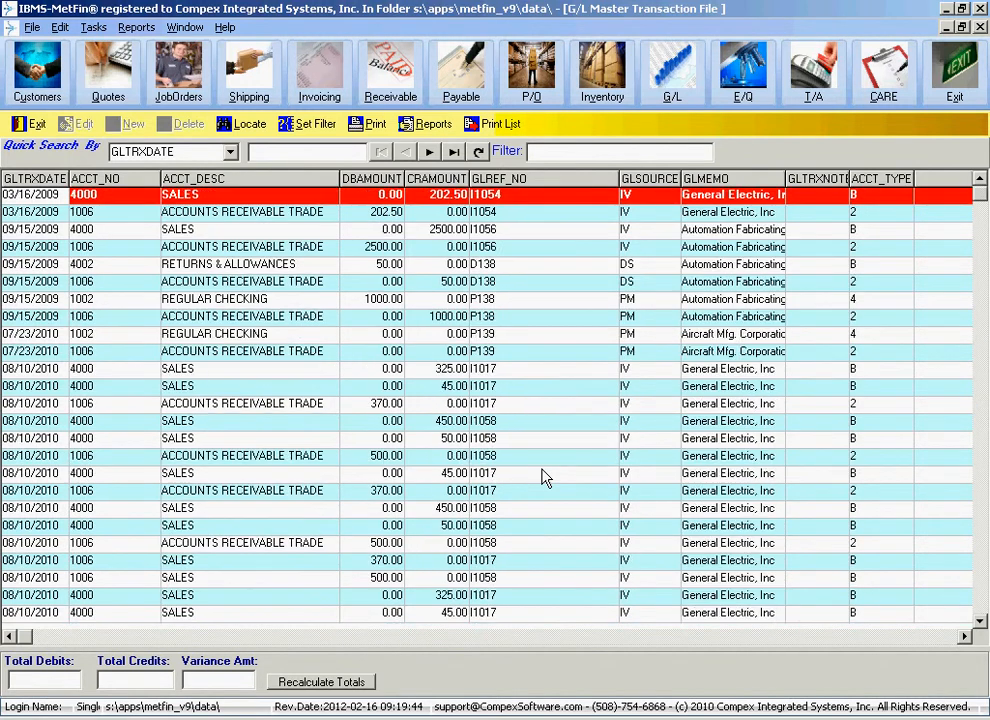
key(Page_Down)
key(Page_Down)
key(Page_Down)
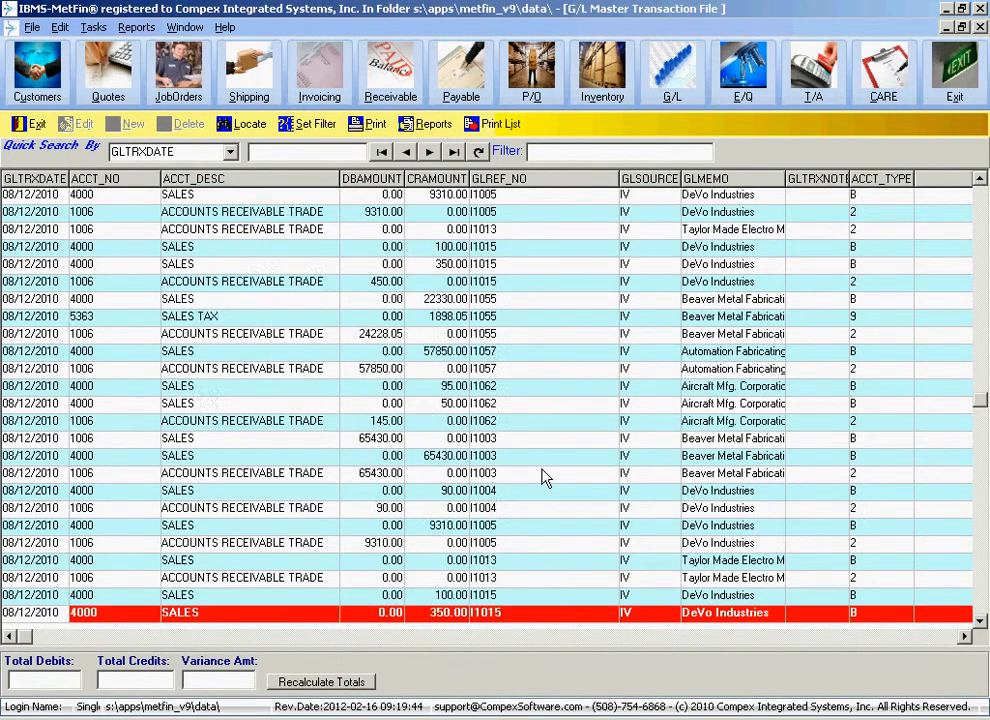
key(Page_Down)
key(Page_Down)
key(Page_Down)
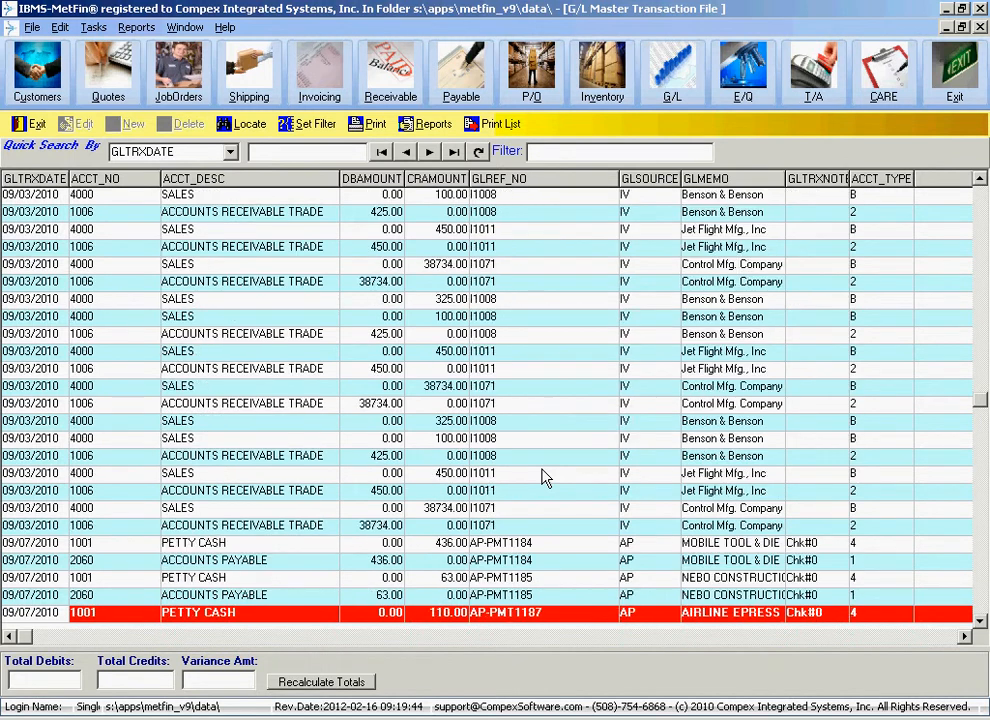
Step: Filter the ledger transactions to those where GLSOURCE contains JE, and minimize the filter criteria
click(308, 124)
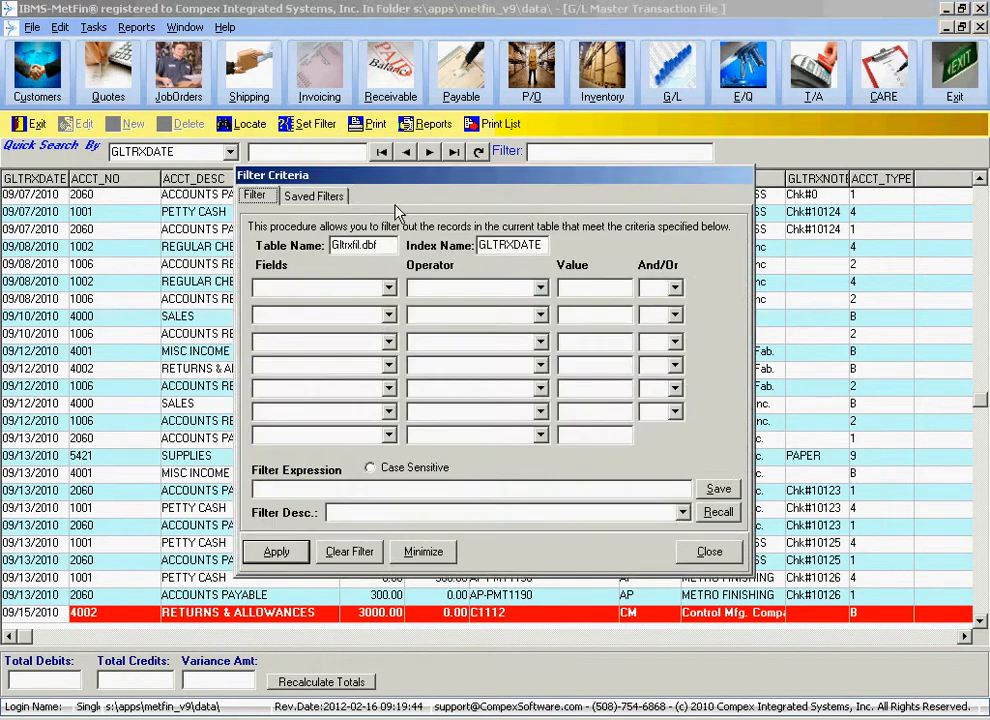
click(389, 288)
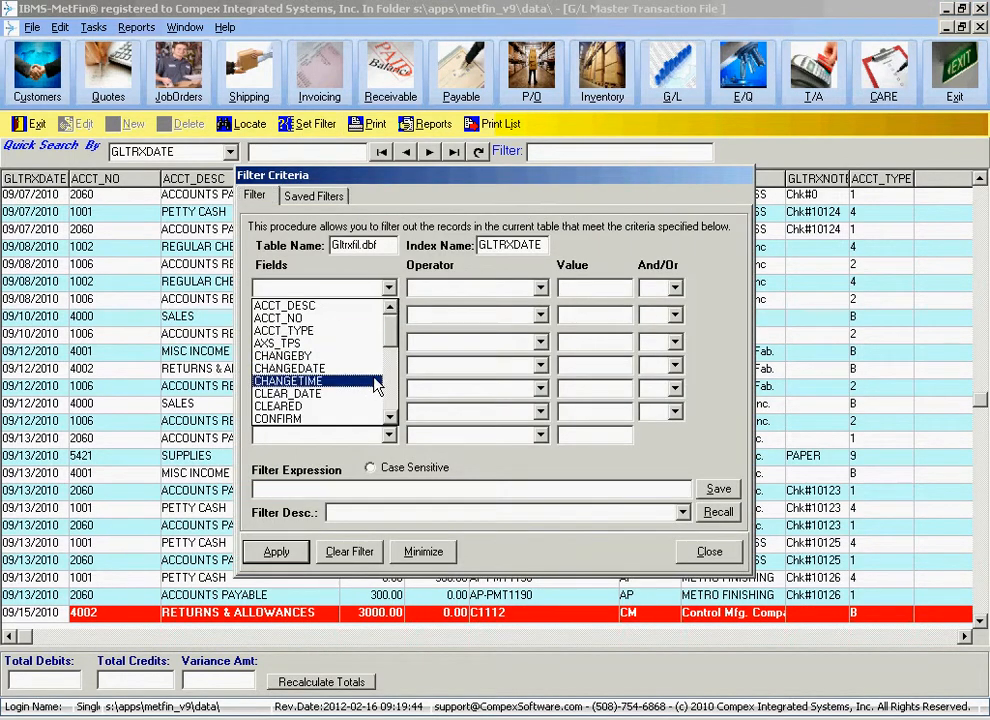
scroll(389, 420, down, 10)
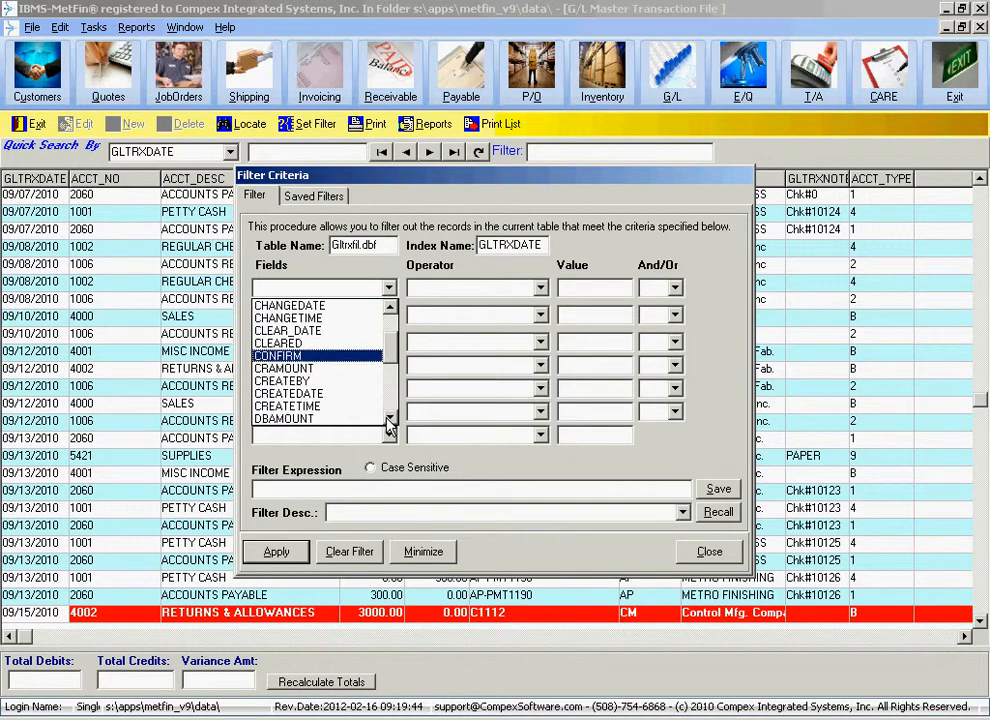
scroll(389, 420, down, 1)
click(331, 400)
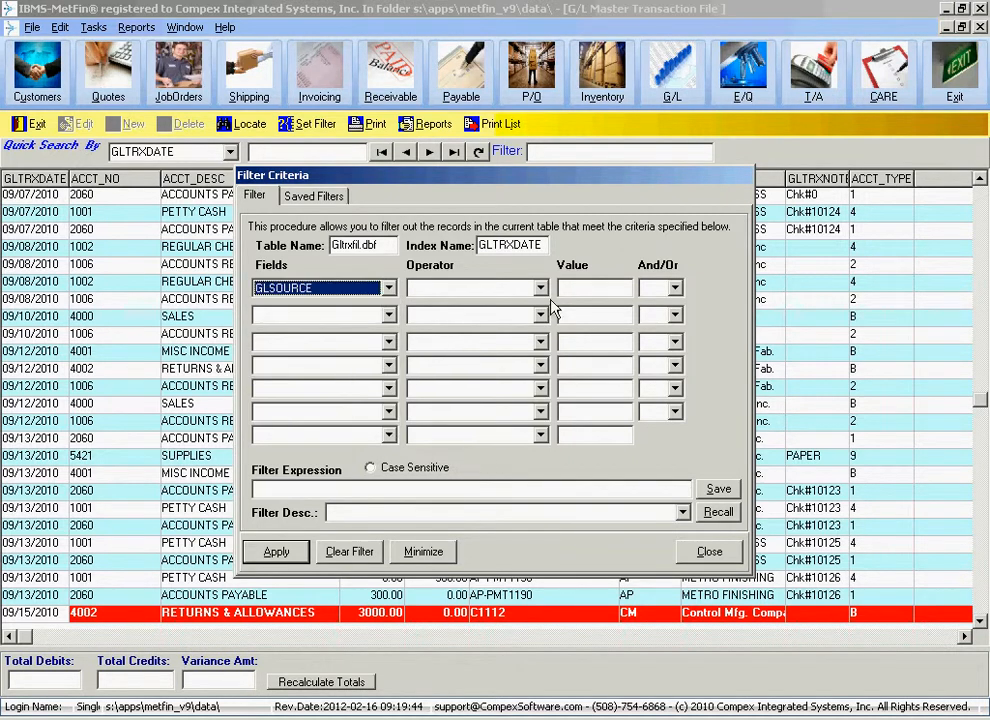
click(510, 288)
click(508, 307)
click(577, 289)
text(JE)
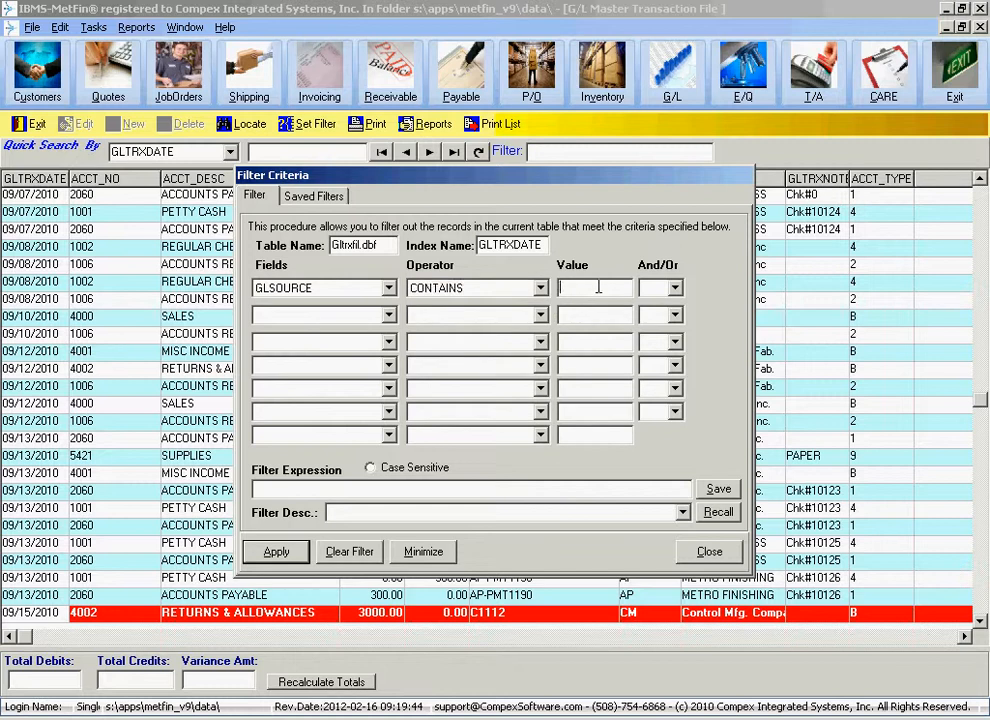
click(276, 551)
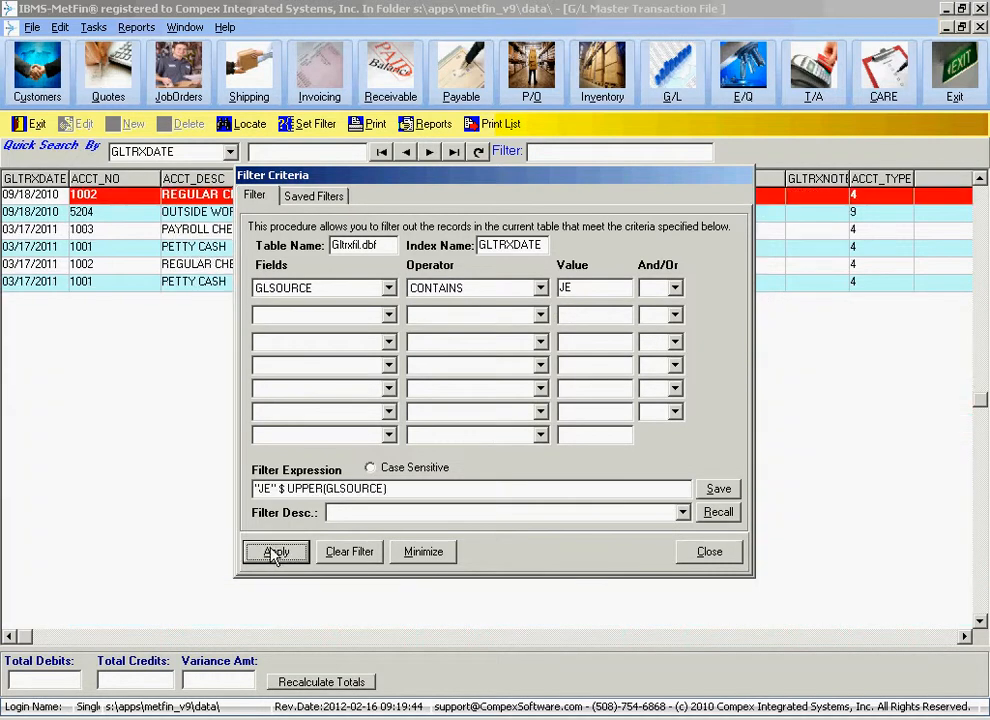
click(422, 556)
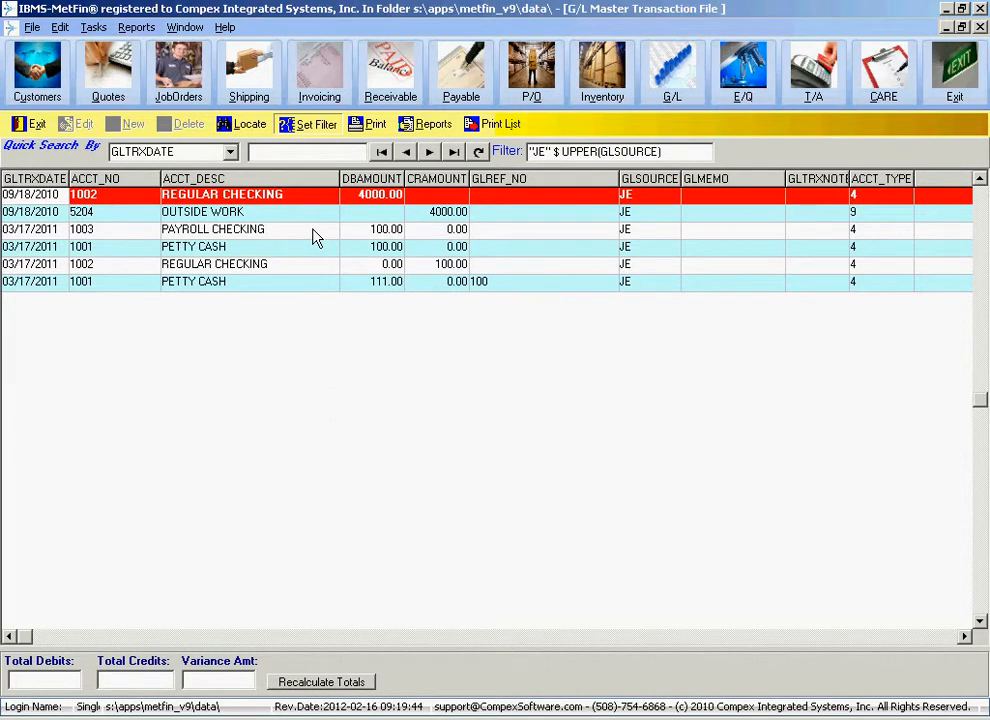
Step: Examine the filtered journal entries row by row, including their reference numbers and debit and credit amounts
key(Down)
key(Down)
key(Down)
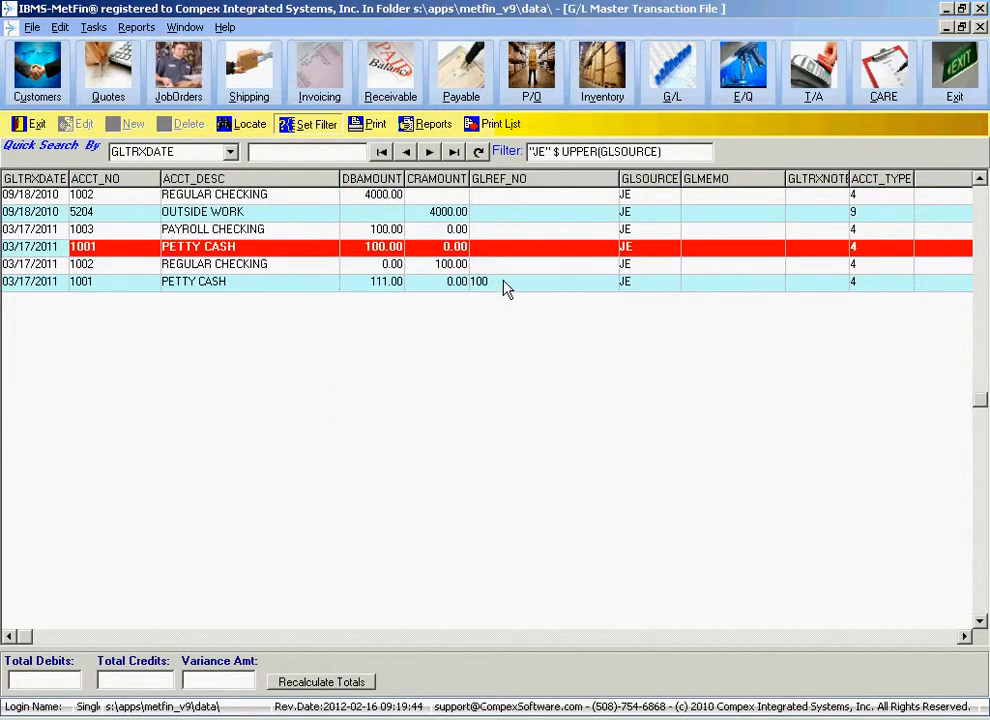
click(515, 281)
click(550, 266)
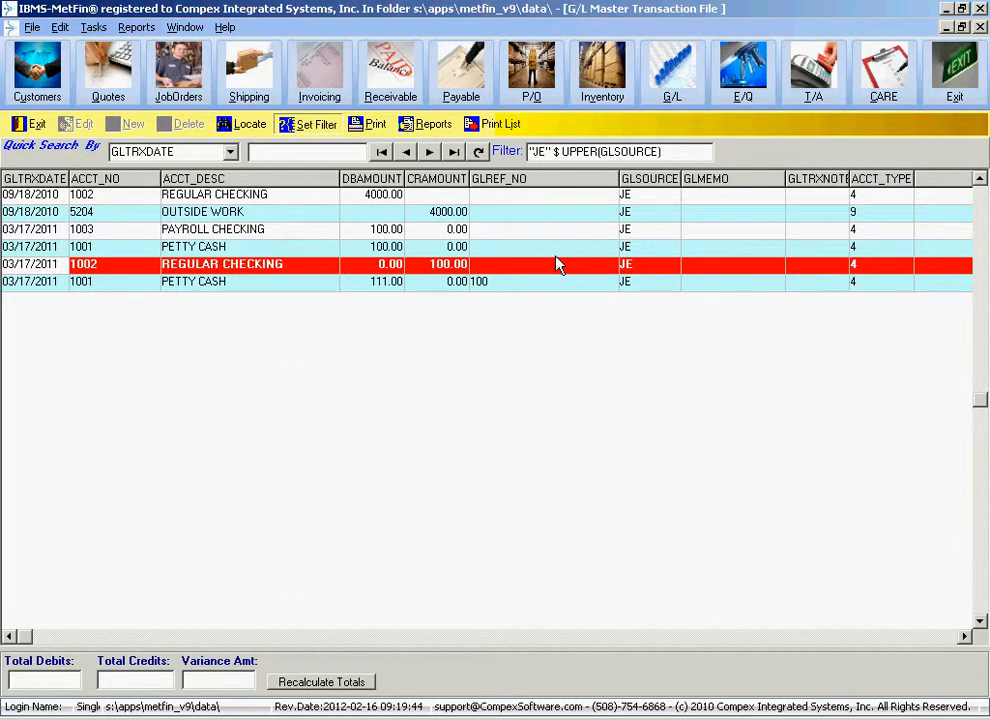
click(545, 231)
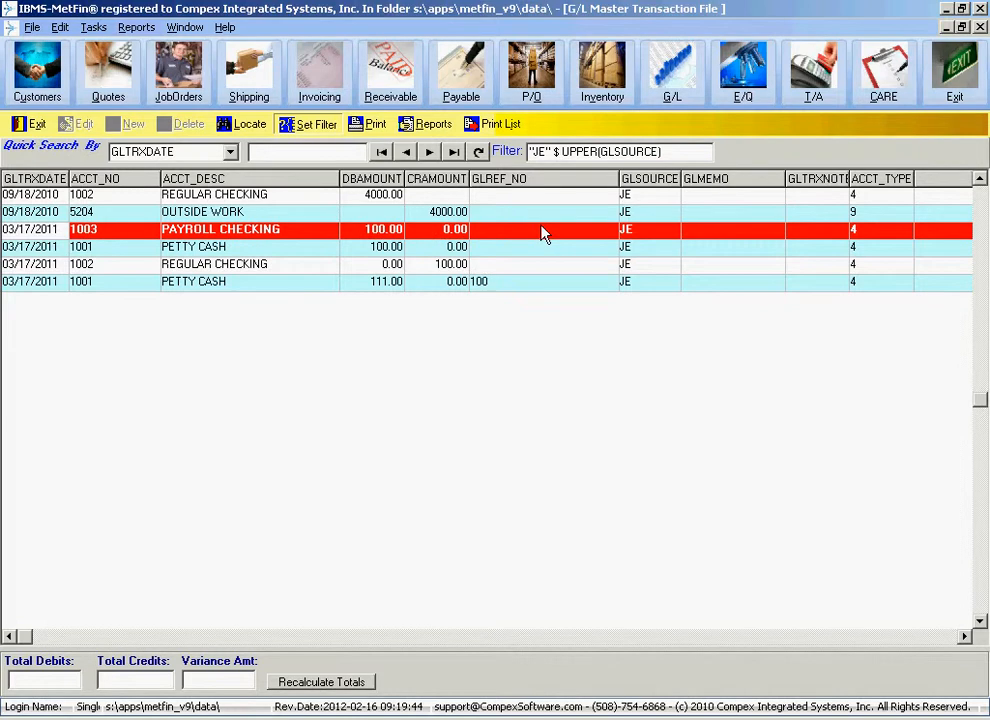
click(473, 208)
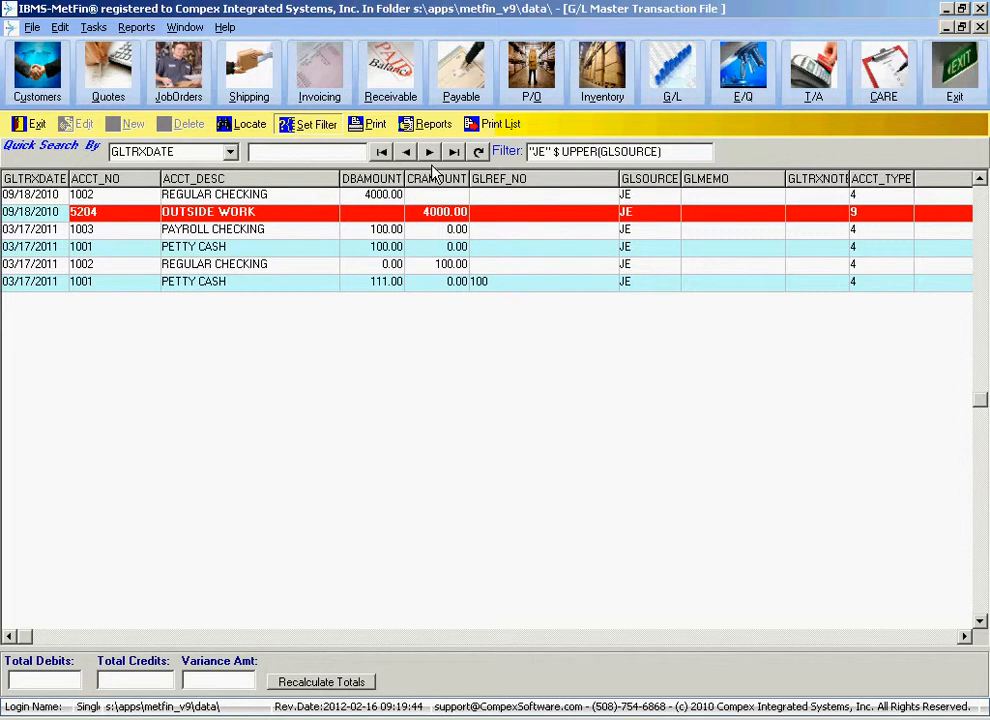
Step: Clear the JE source filter from the transaction file and minimize the filter criteria
click(318, 125)
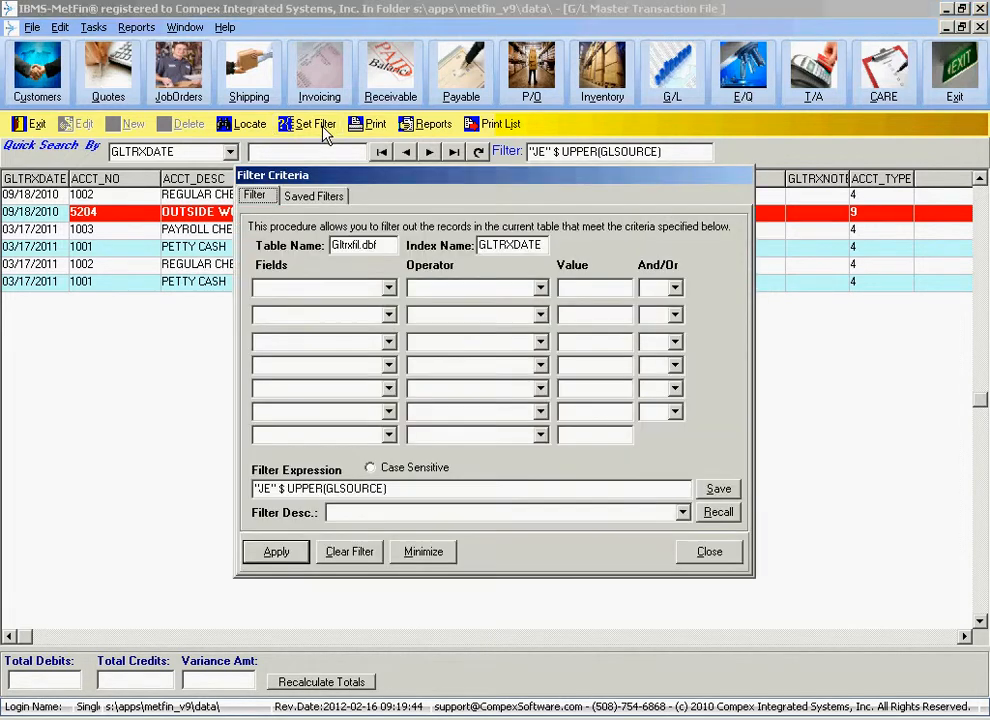
click(349, 556)
click(423, 551)
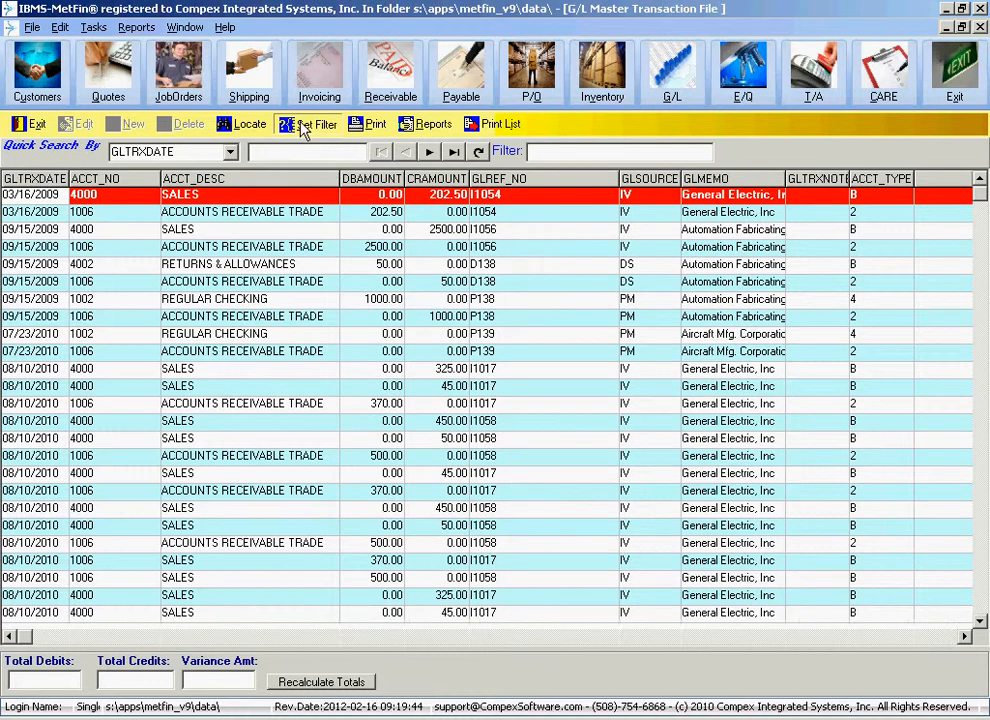
Step: Start a new transaction filter with the criterion ACCT_NO contains 1006, joined to the following criterion with AND
click(307, 124)
click(389, 289)
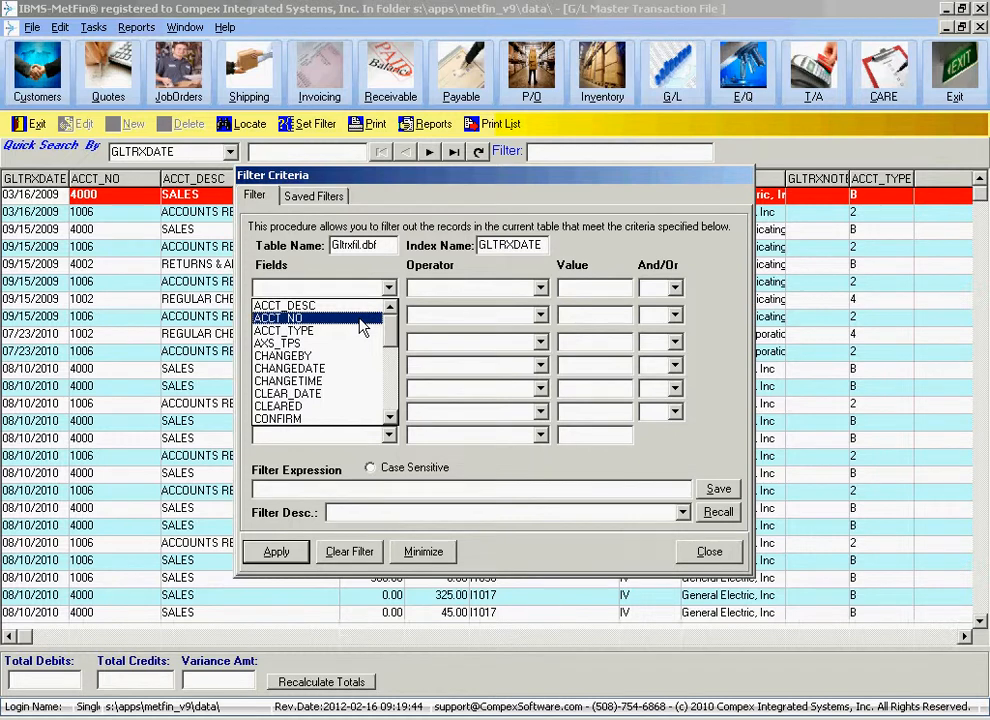
click(320, 318)
click(530, 288)
click(500, 303)
click(579, 290)
text(1006)
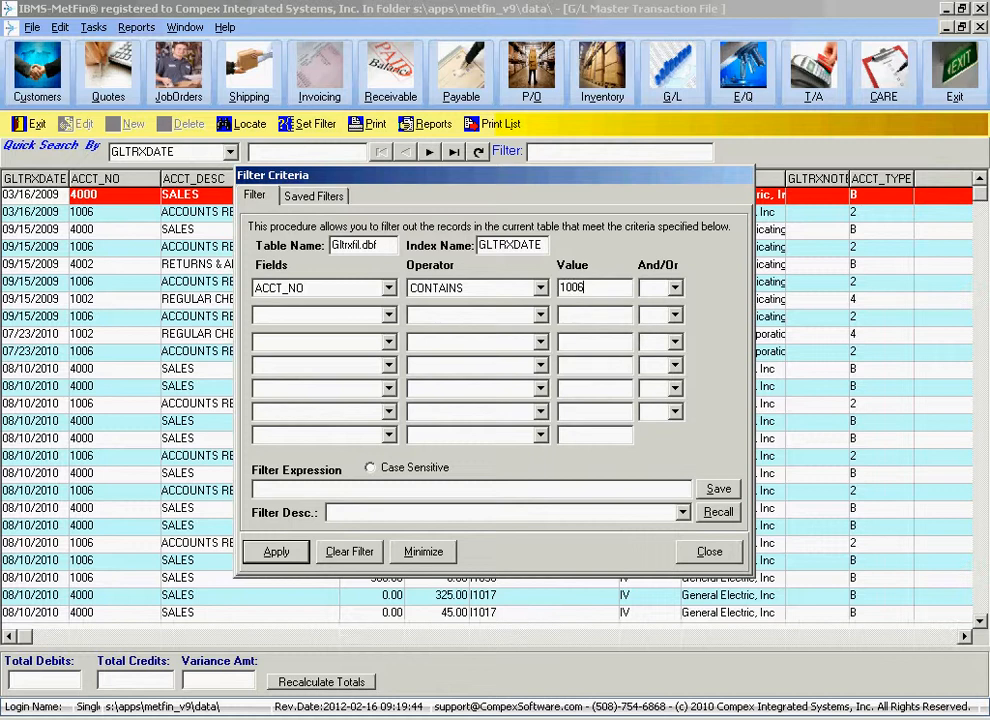
click(676, 289)
click(652, 305)
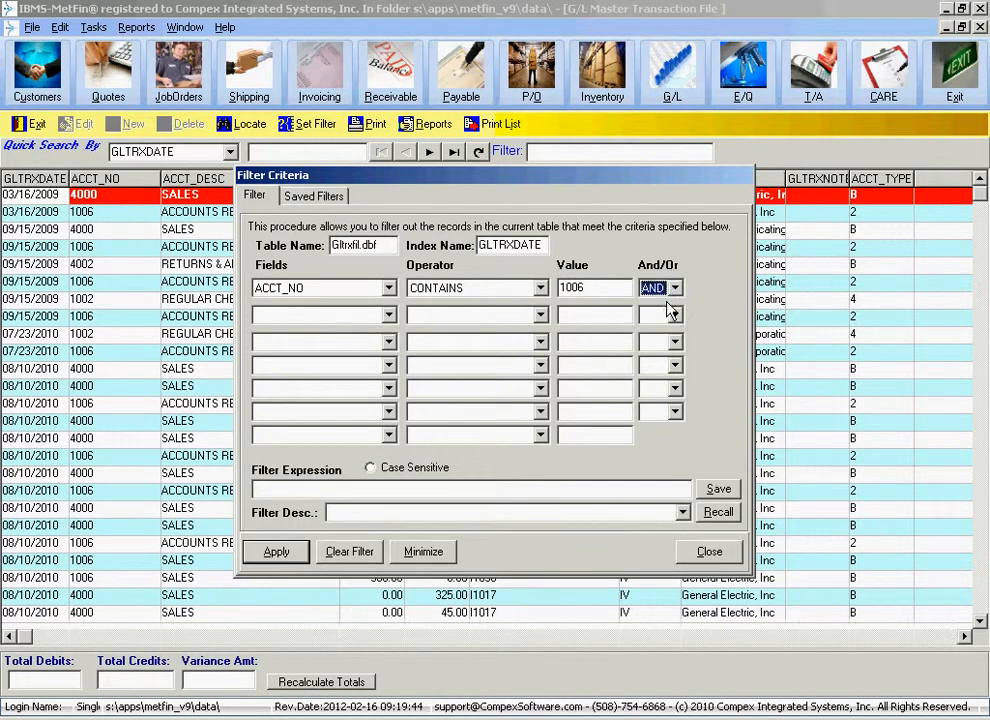
Step: Add the second criterion GLTRXDATE greater than or equal to 09/01/2010, joined to the following criterion with AND
click(389, 316)
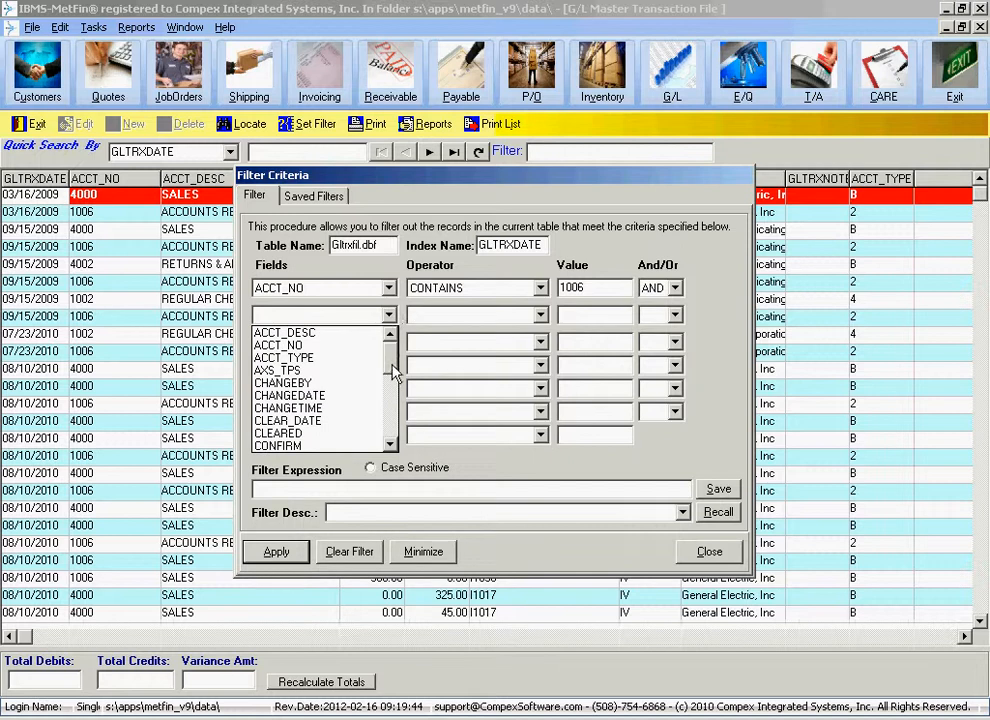
drag(392, 350, 393, 406)
click(352, 404)
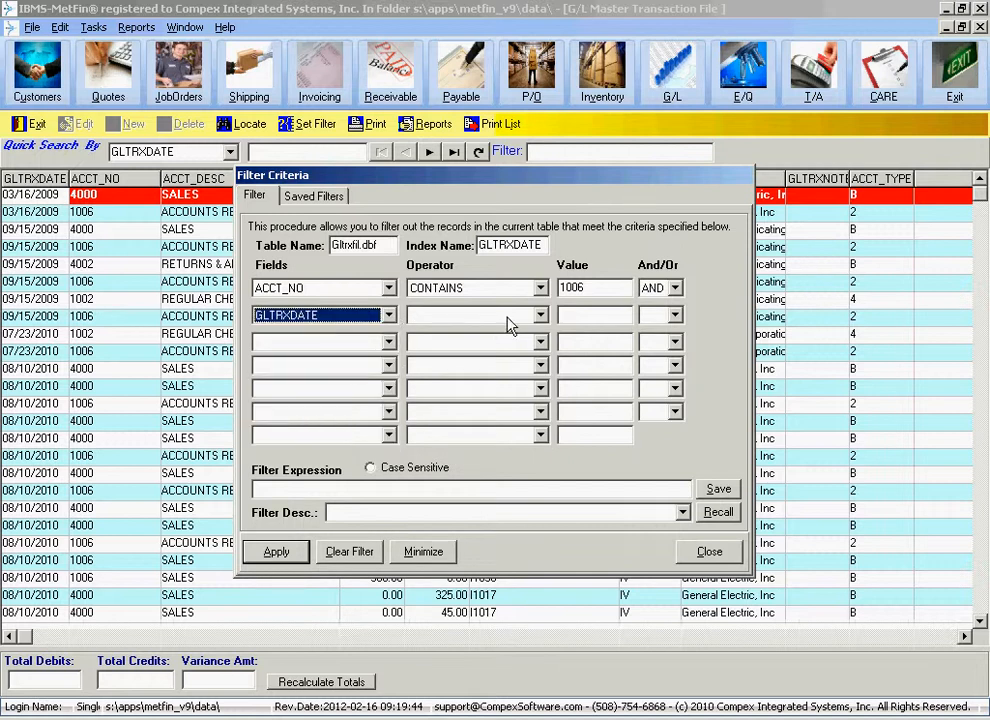
click(540, 316)
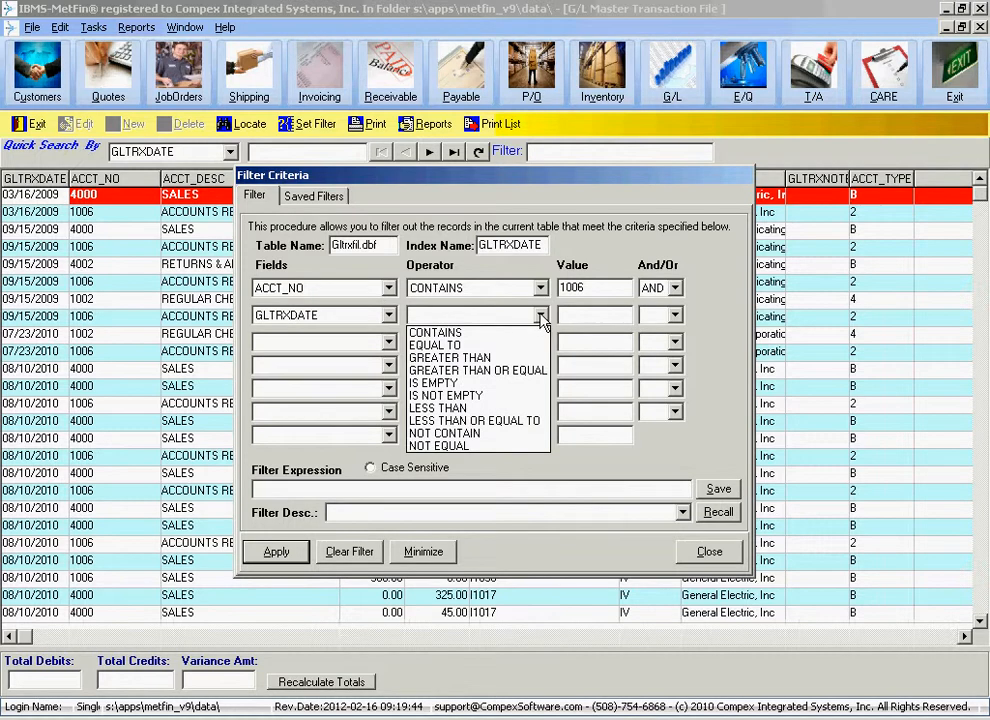
click(512, 370)
click(574, 316)
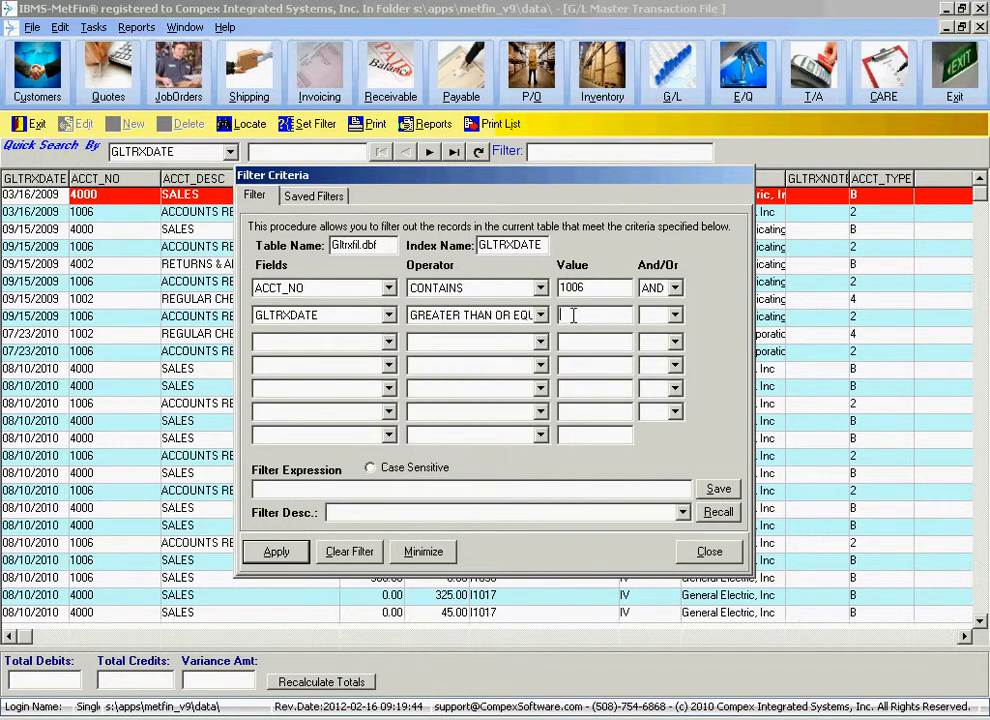
text(09/01/2010)
click(675, 315)
click(652, 328)
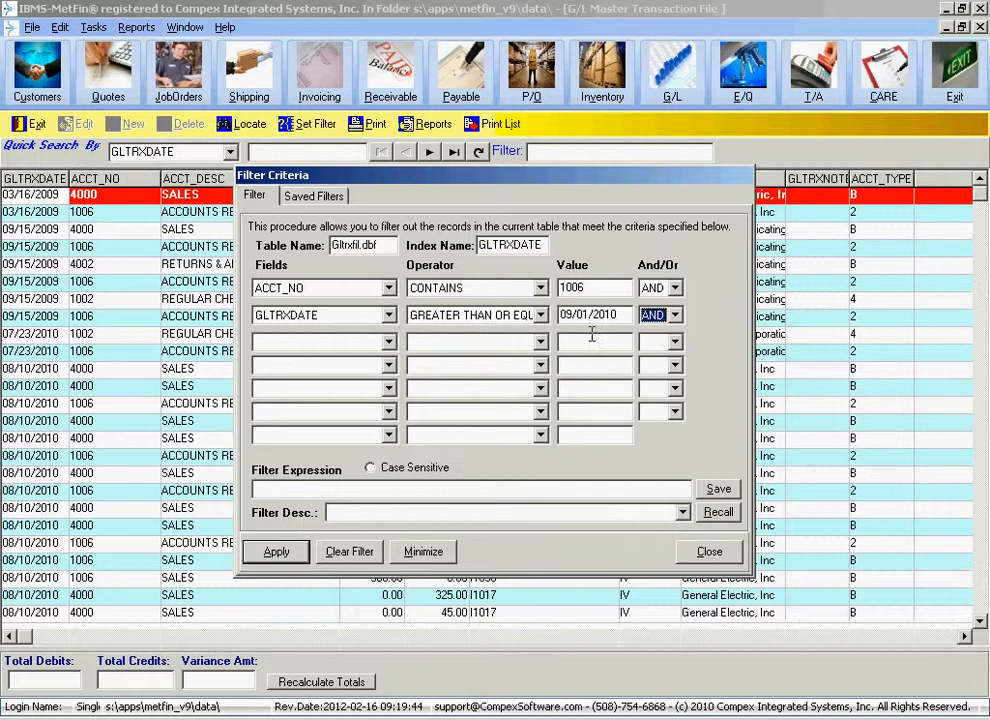
Step: Add the third criterion GLTRXDATE less than or equal to 09/30/2010, and apply the filter with its criteria window minimized
click(387, 343)
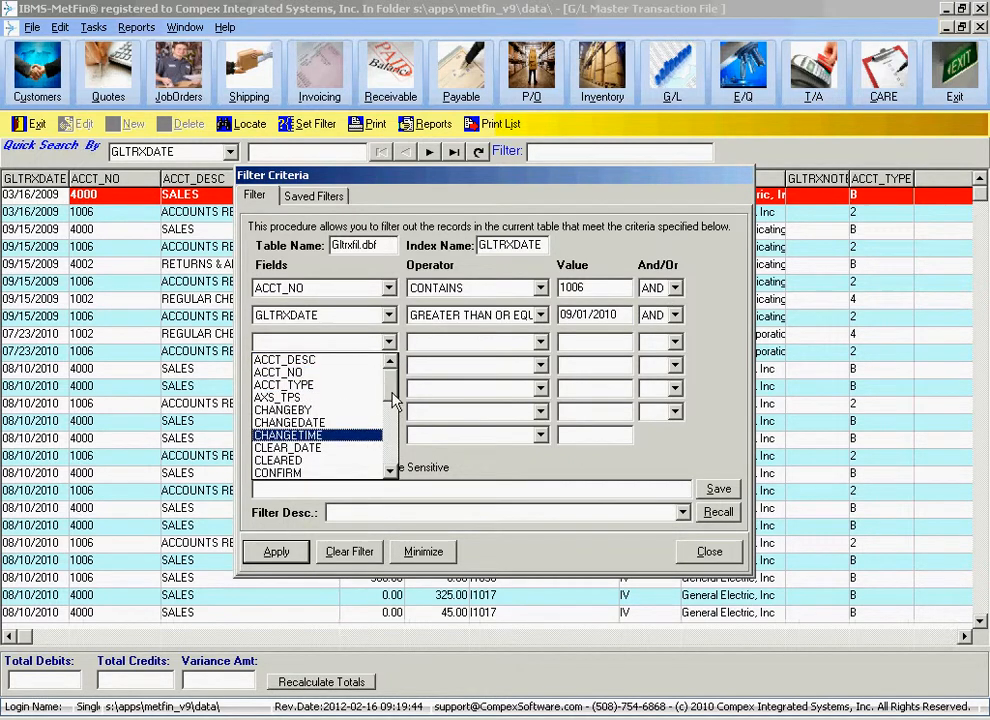
click(392, 411)
click(391, 471)
click(391, 471)
click(391, 471)
click(391, 471)
click(391, 471)
click(300, 435)
click(460, 343)
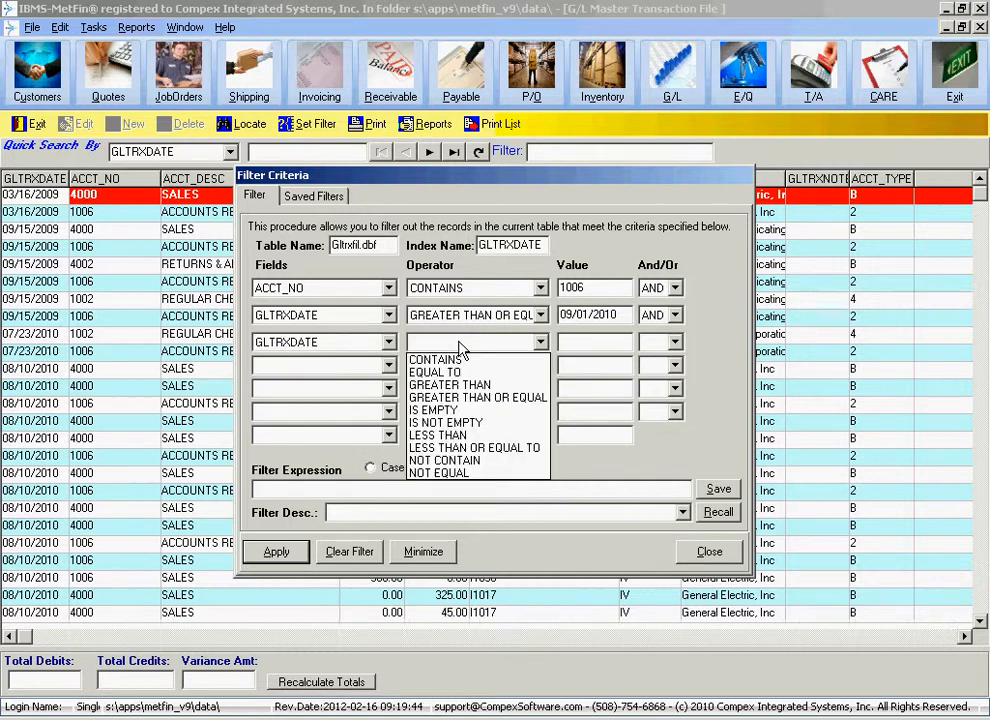
key(l)
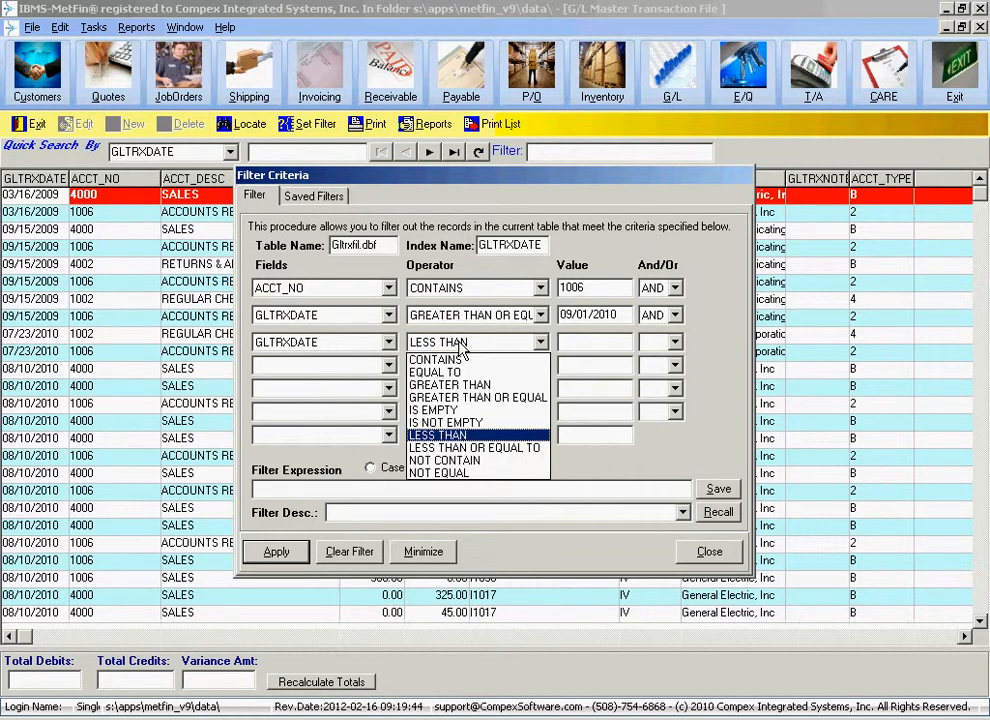
click(475, 447)
click(604, 341)
text(09/30/2010)
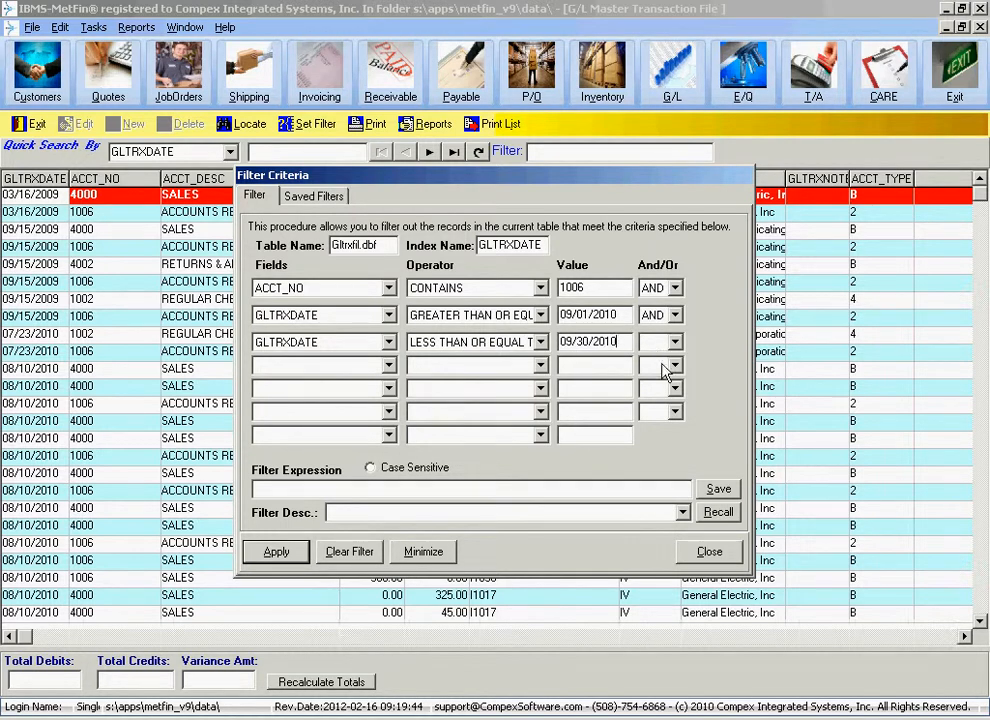
click(284, 555)
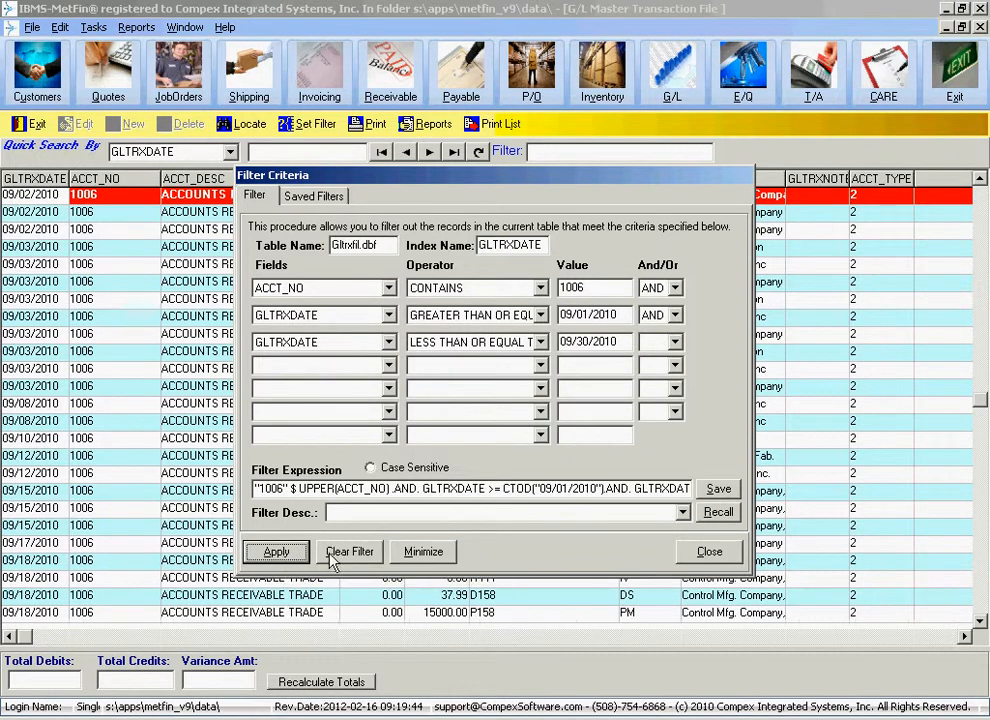
click(420, 555)
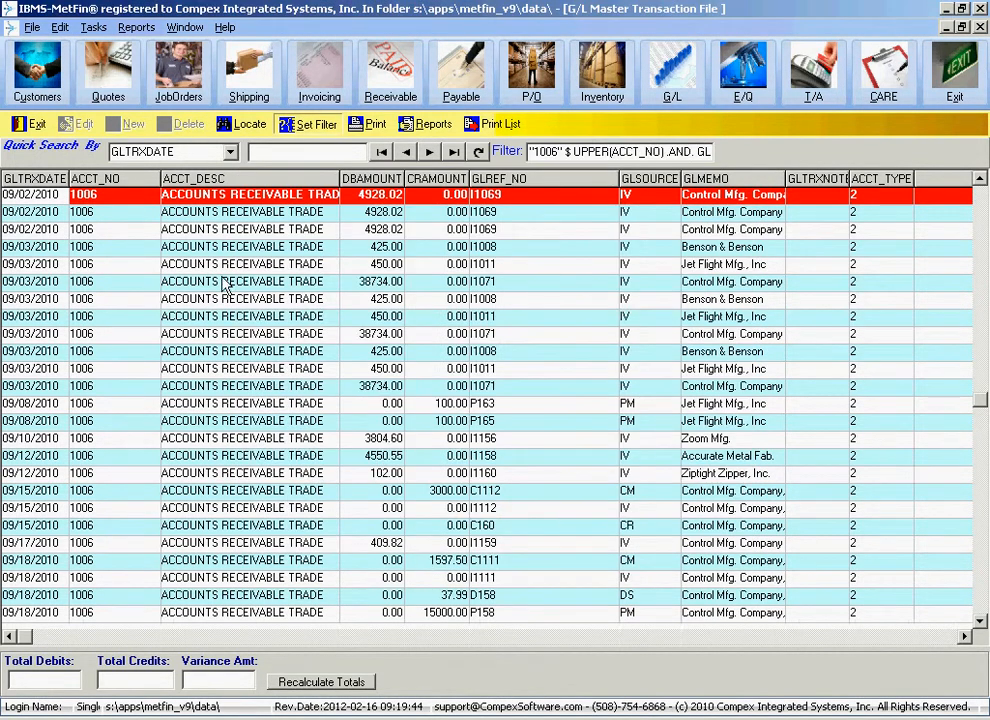
Step: Examine the filtered September 2010 transactions of account 1006 from the first row to the last
key(Down)
key(Down)
key(Down)
key(Down)
key(Down)
key(Down)
key(Down)
key(Down)
key(Down)
key(Down)
key(Down)
key(Down)
key(Down)
key(Down)
key(Down)
key(Down)
key(Down)
key(Down)
key(Down)
key(Down)
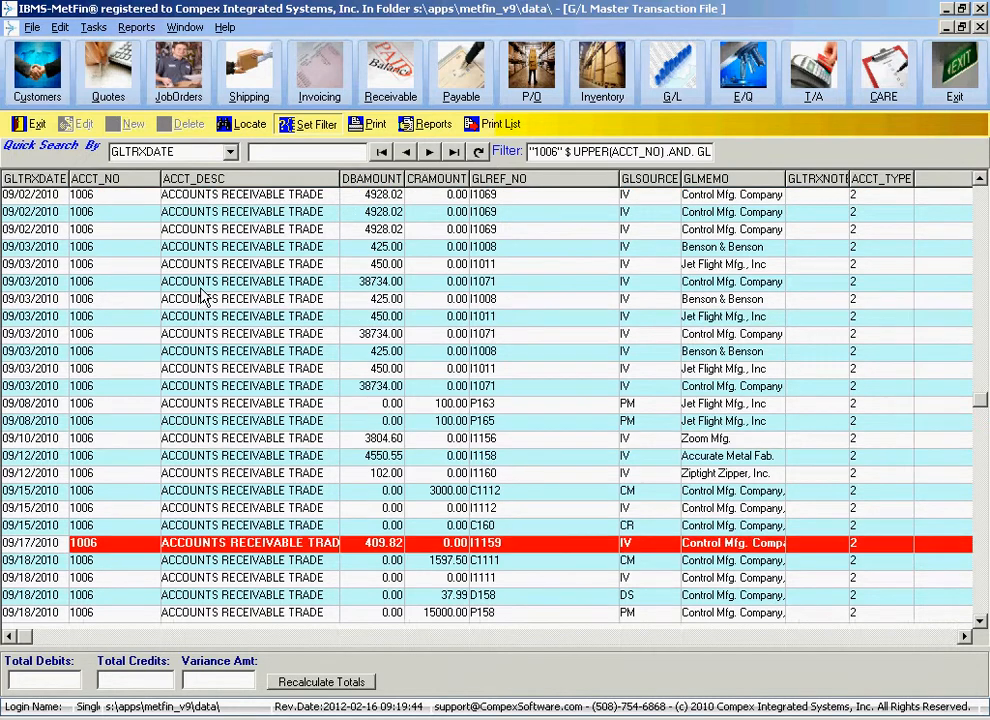
key(Page_Up)
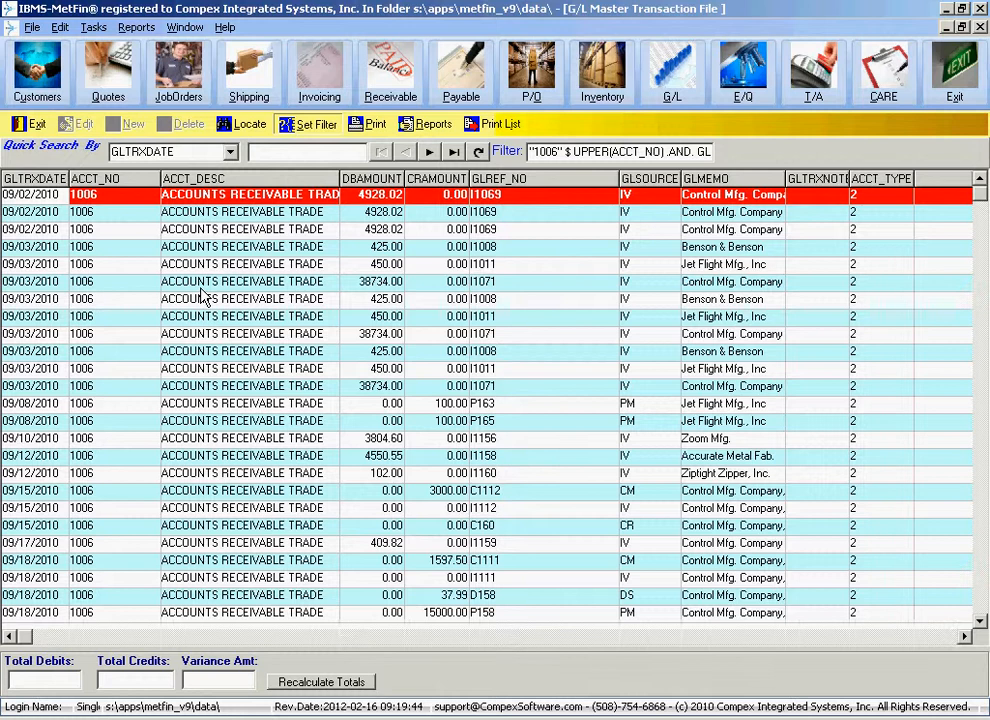
key(Page_Down)
key(Page_Up)
key(Page_Up)
key(Page_Down)
key(Page_Down)
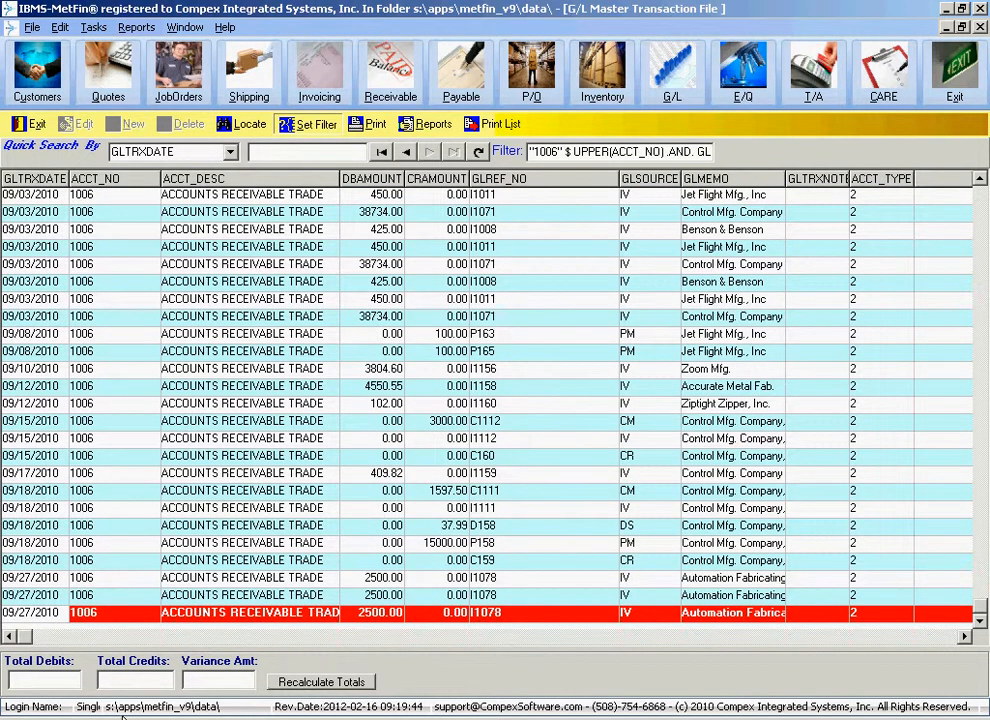
Step: Recalculate the totals for the filtered transactions and review the total debits, total credits and variance amount
click(322, 684)
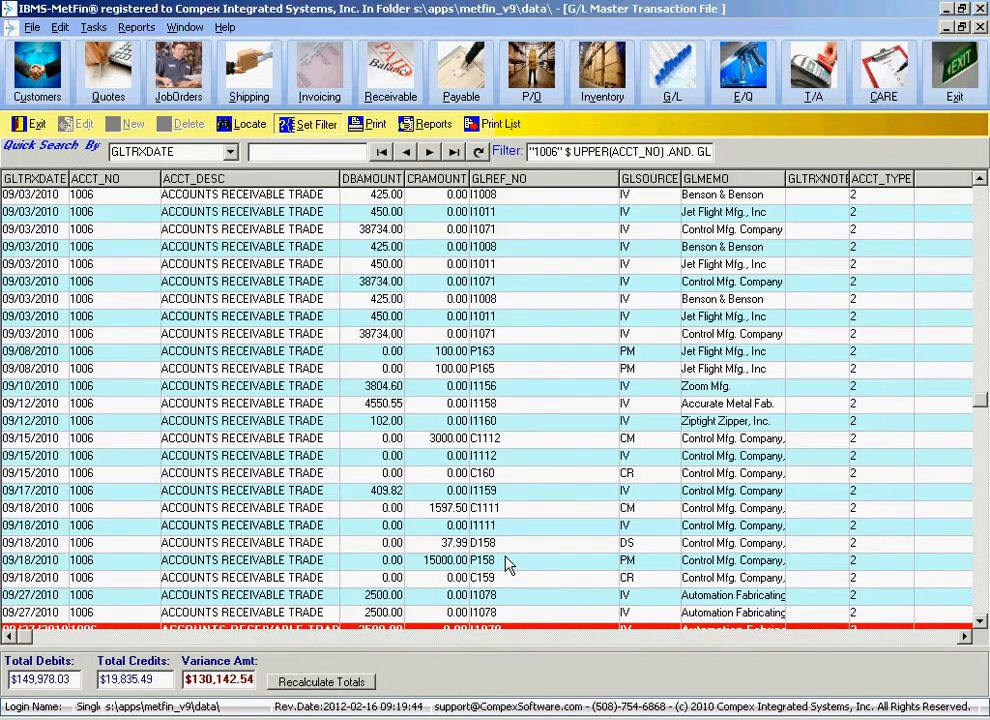
drag(74, 678, 12, 678)
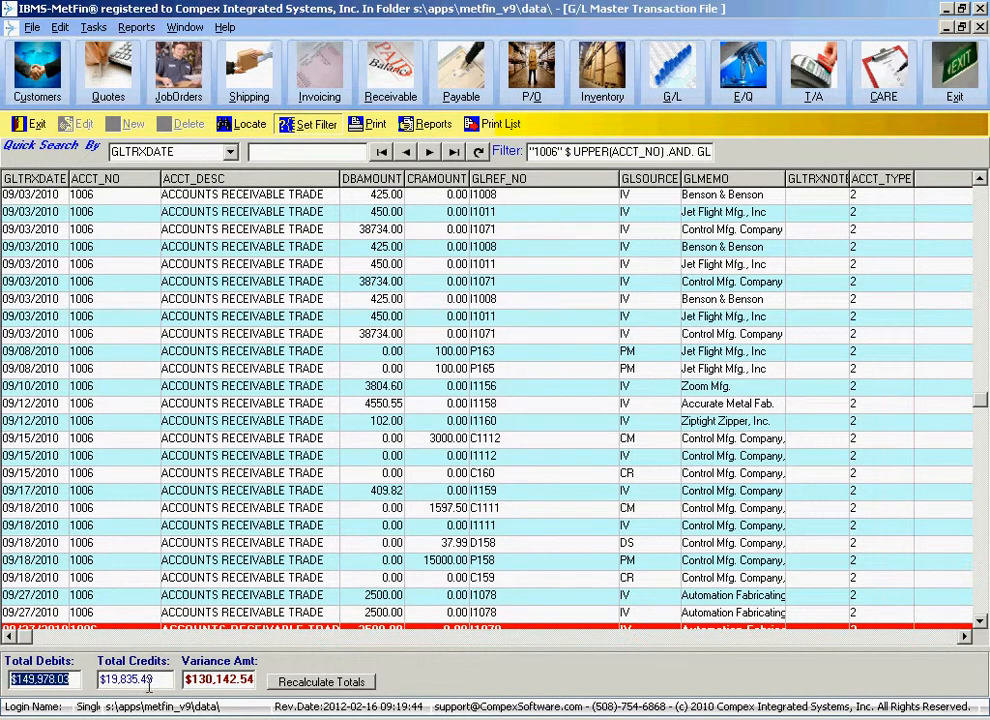
drag(160, 679, 88, 686)
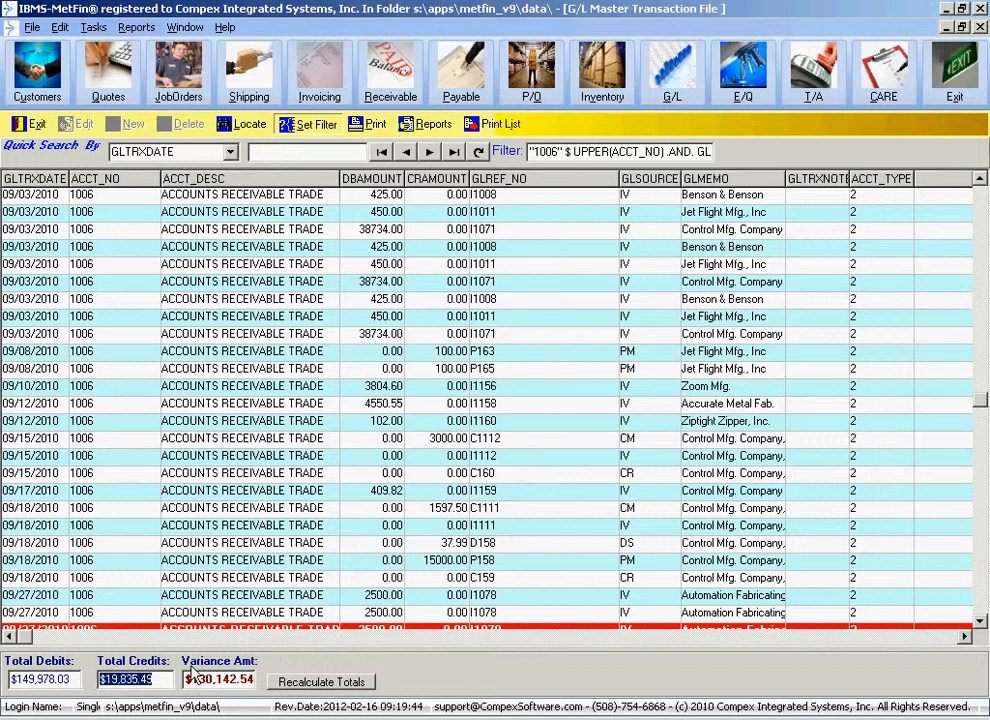
drag(190, 682, 259, 680)
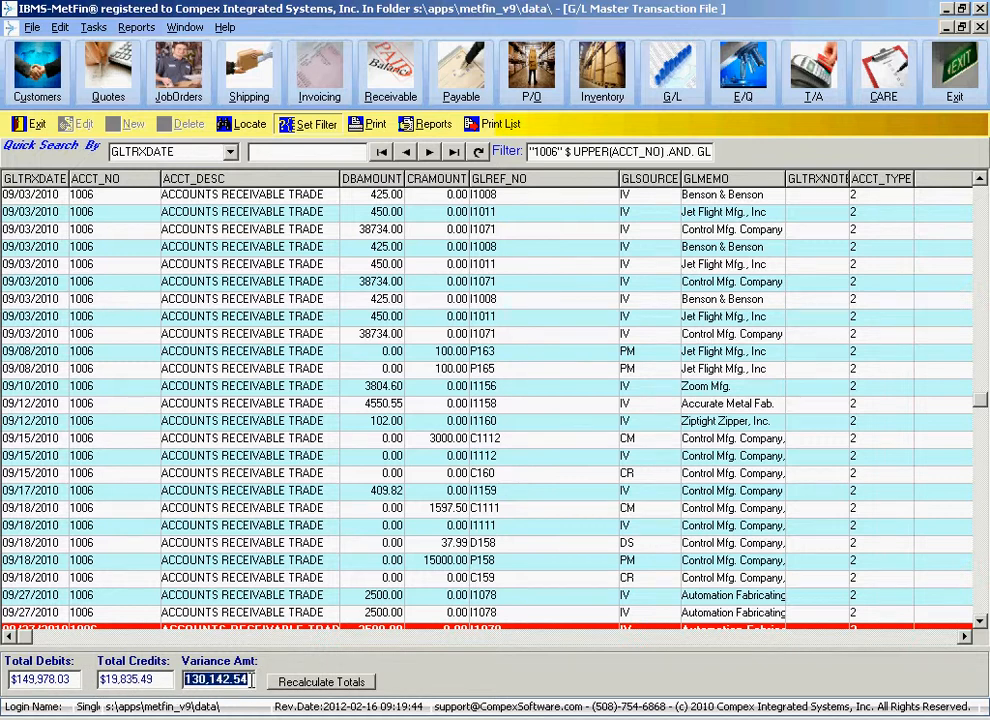
drag(66, 679, 8, 679)
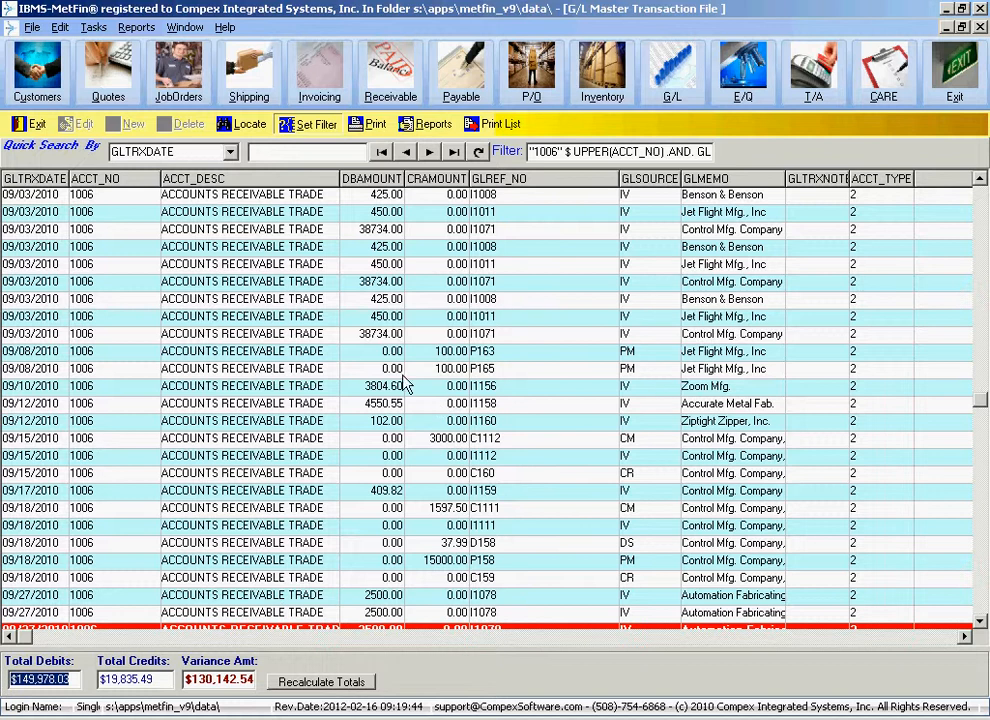
click(157, 679)
double_click(157, 679)
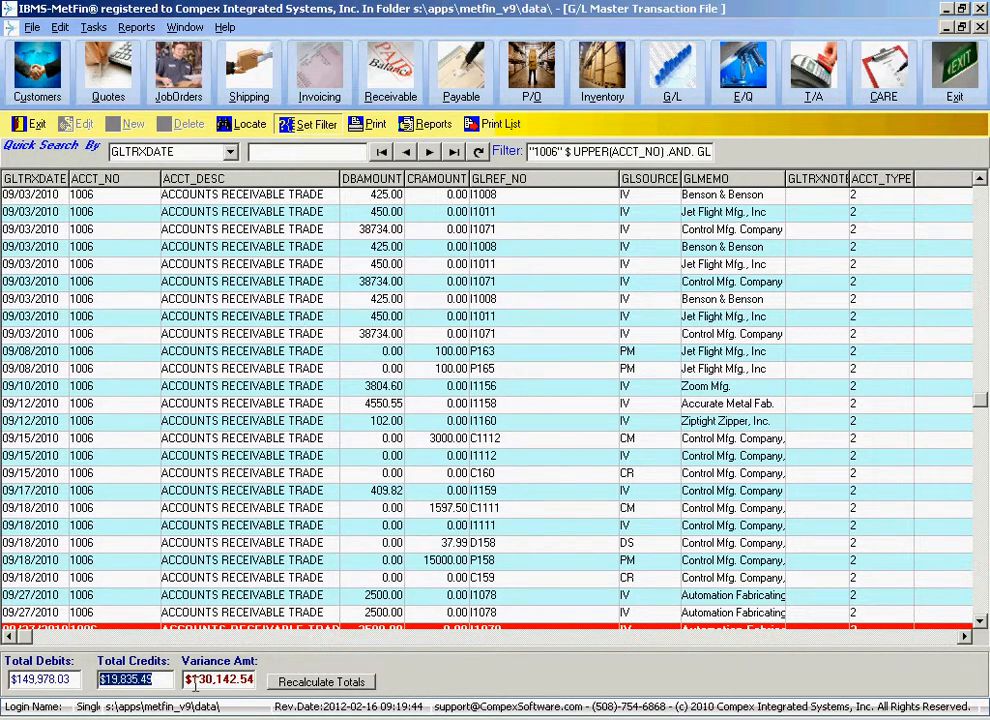
drag(186, 680, 258, 678)
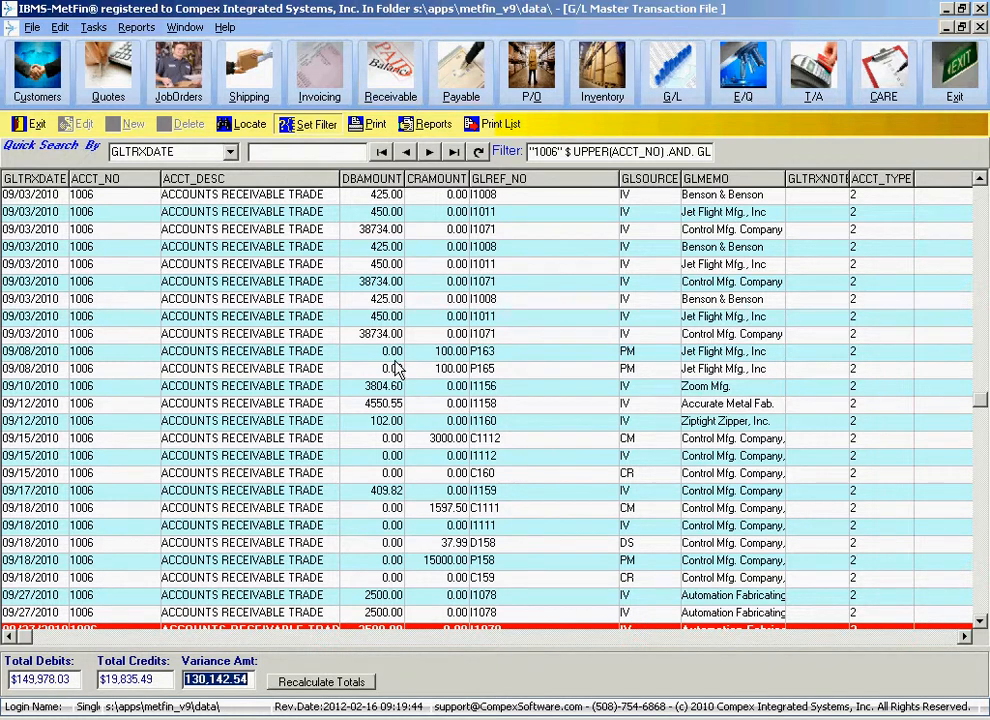
Step: Look over the filtered rows once more and clear the account and date filter from the transaction file
click(396, 358)
scroll(344, 411, up, 9)
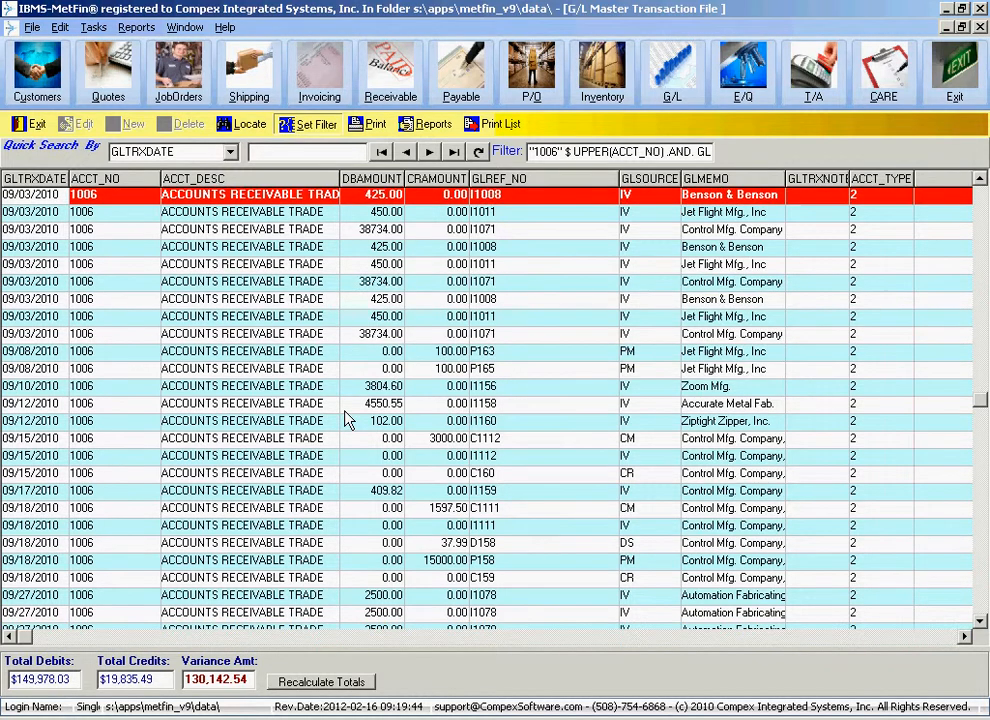
scroll(345, 414, up, 3)
scroll(344, 419, down, 20)
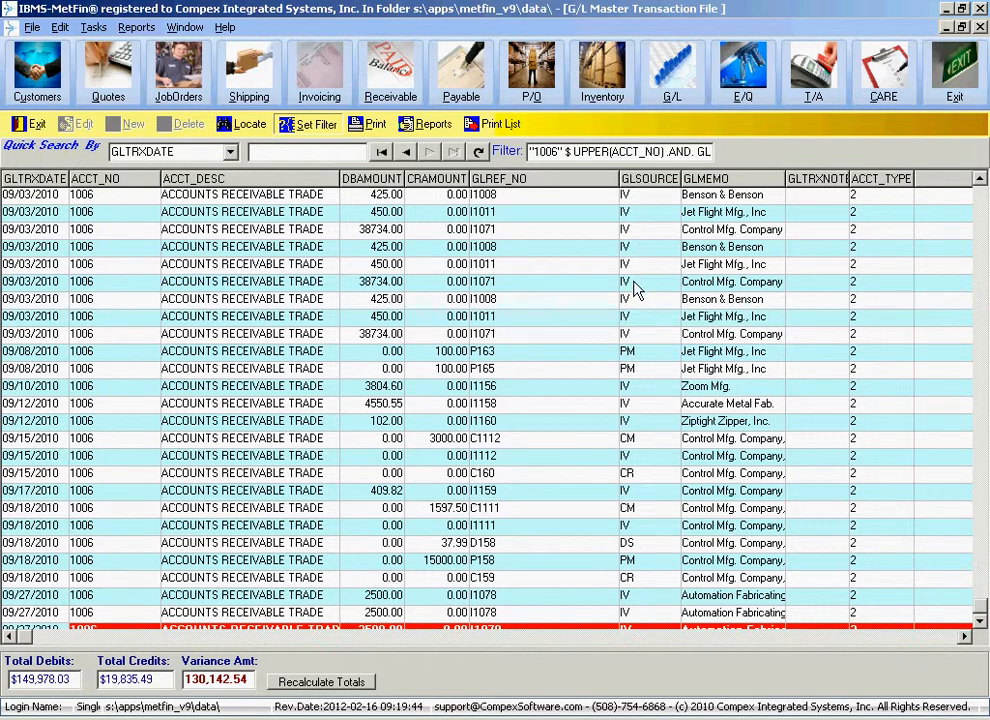
click(318, 124)
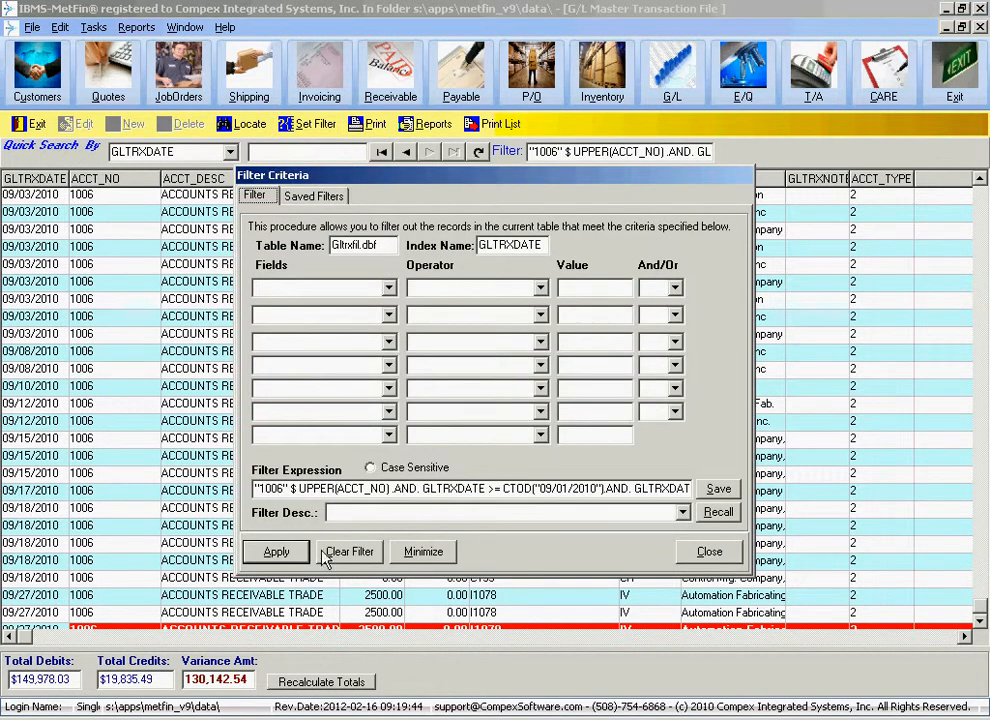
click(335, 556)
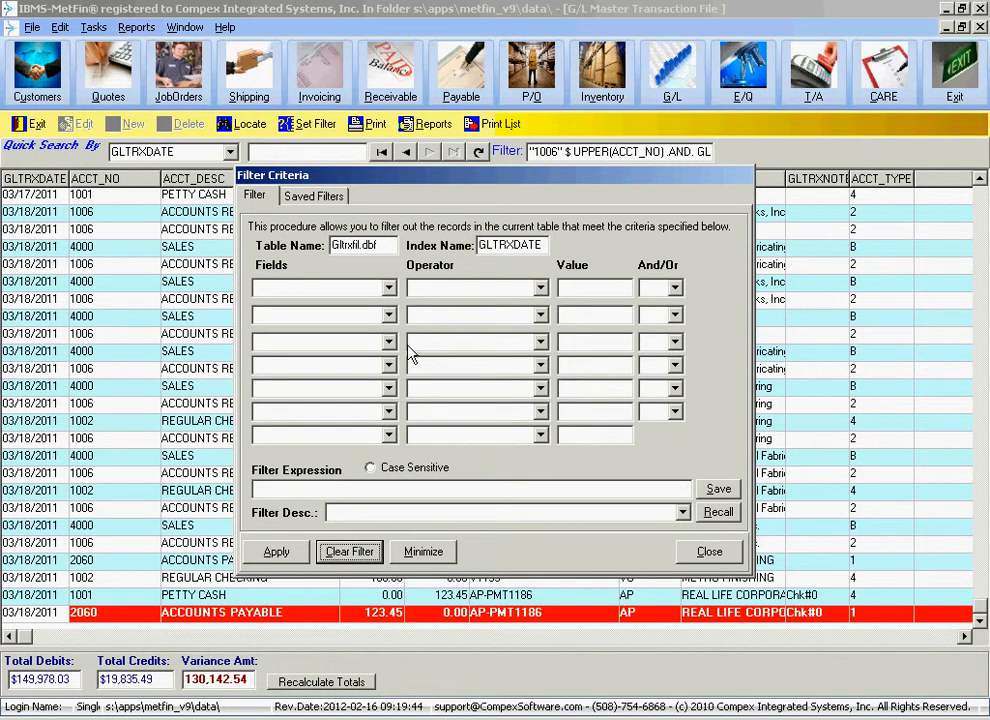
Step: Set the first filter criterion to ACCT_NO contains 1006, joined to the following criterion with AND
click(388, 289)
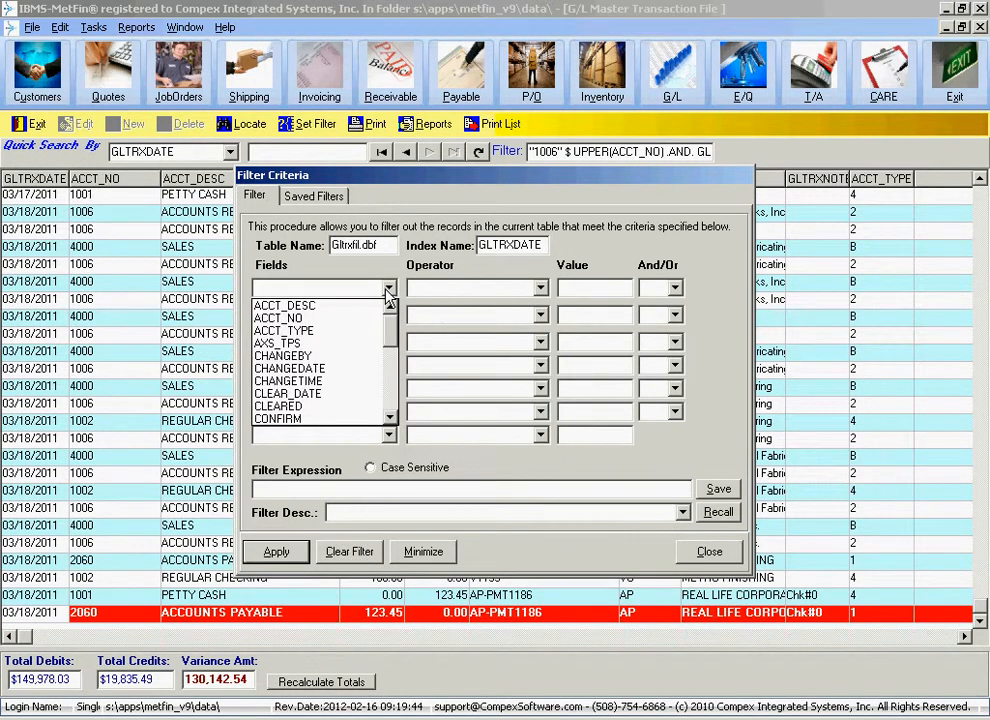
click(345, 318)
click(540, 289)
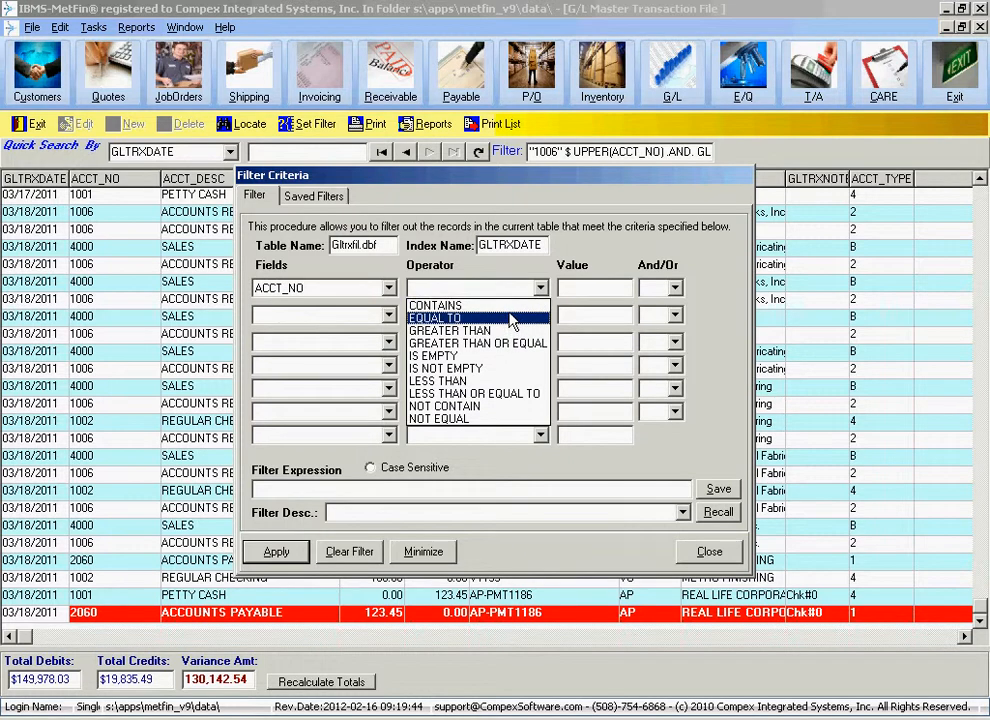
click(435, 305)
click(588, 289)
text(1006)
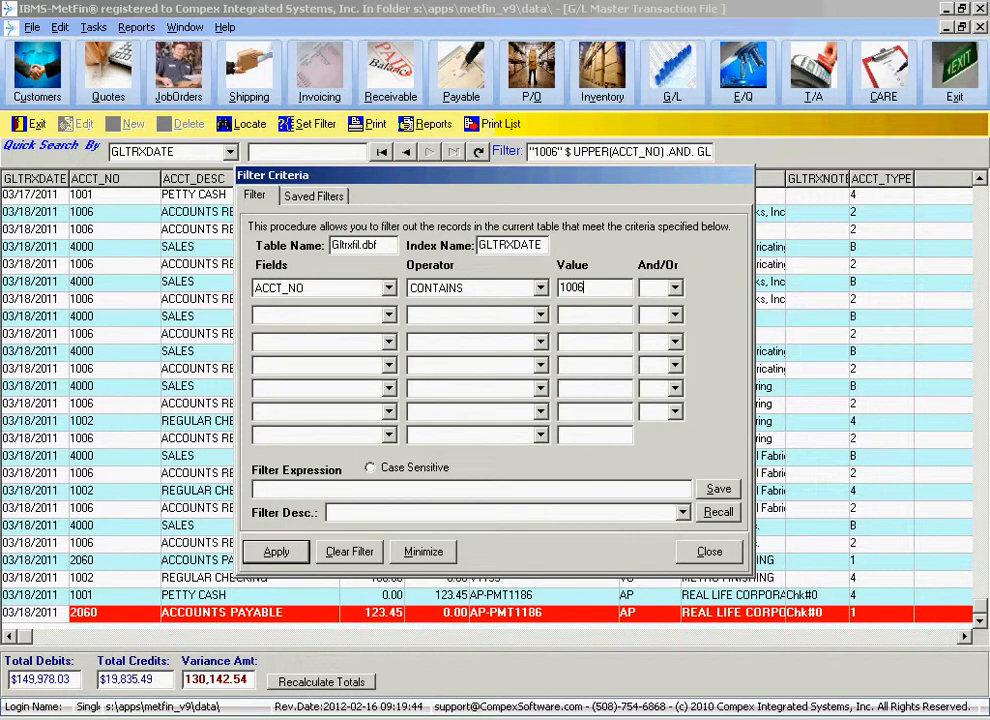
click(675, 288)
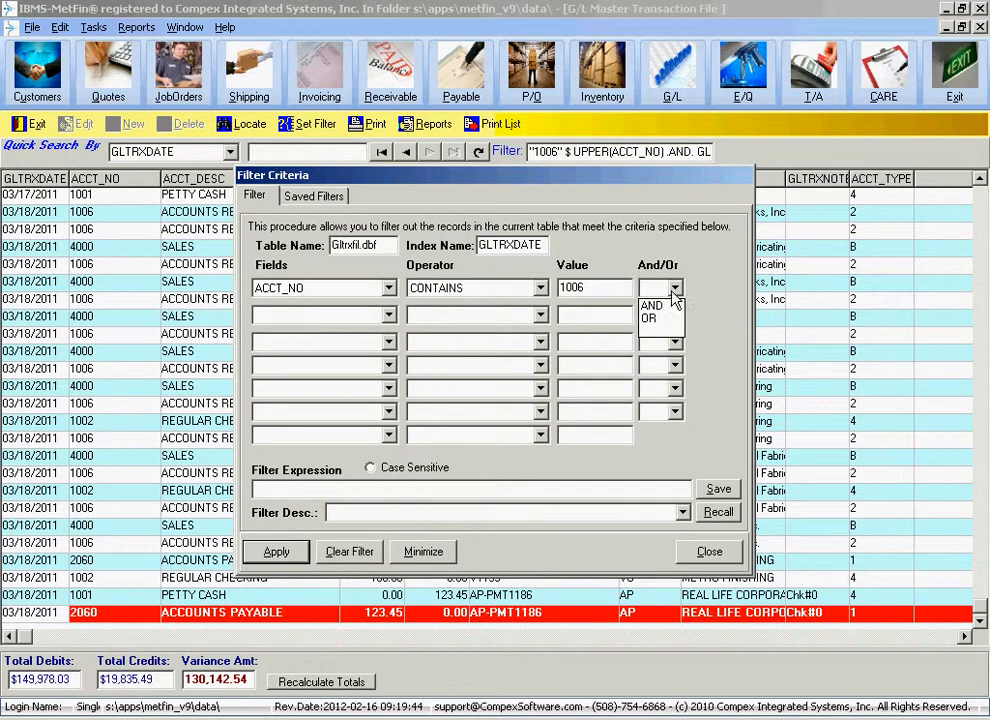
click(657, 302)
Step: Set the second filter criterion to GLTRXDATE greater than or equal to 9/1/2010, joined with AND
click(388, 315)
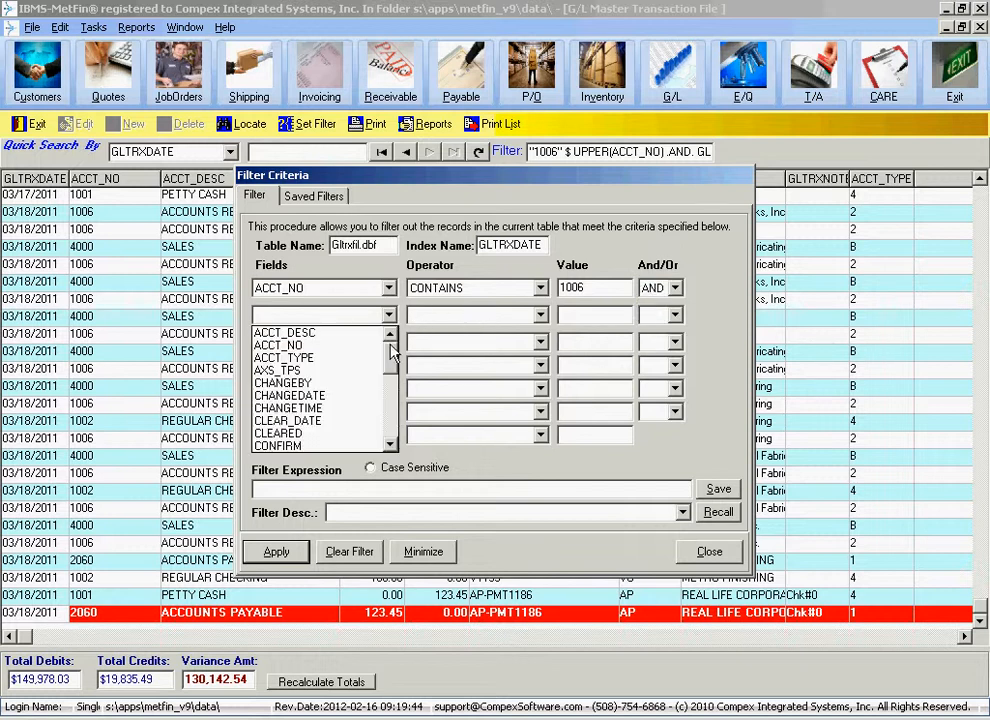
key(g)
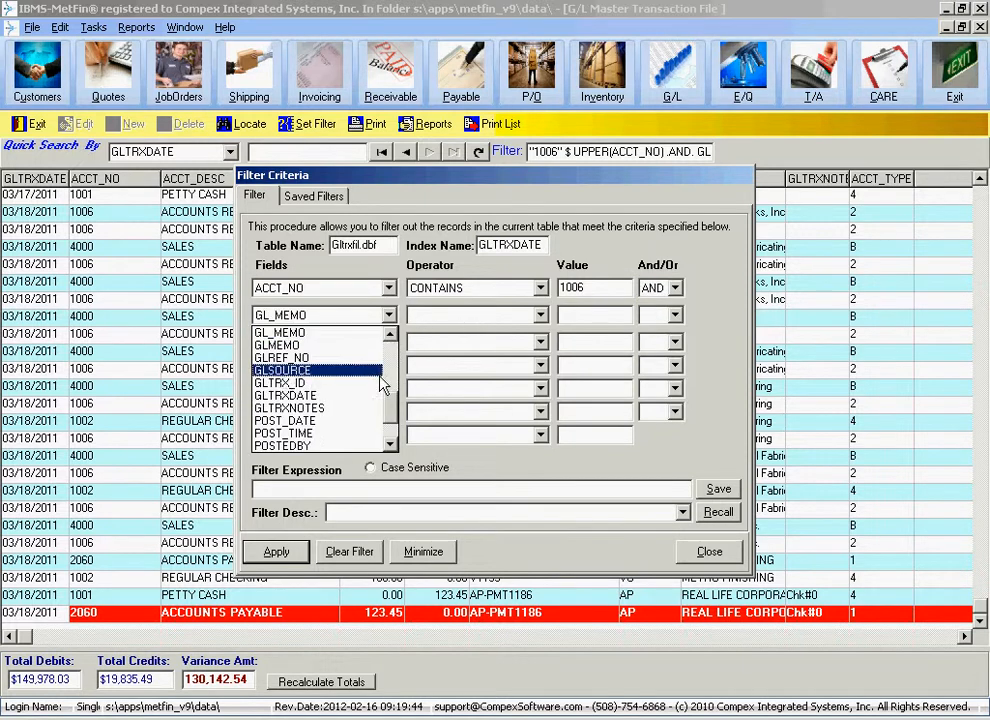
click(345, 396)
click(540, 315)
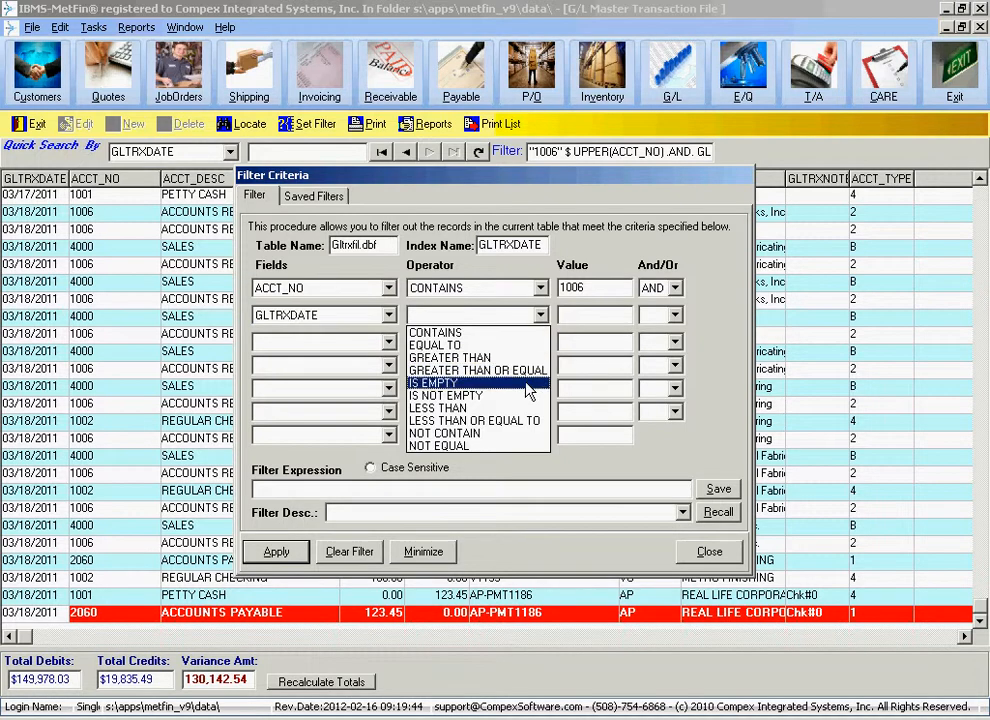
click(535, 370)
click(593, 315)
text(9/1/2010)
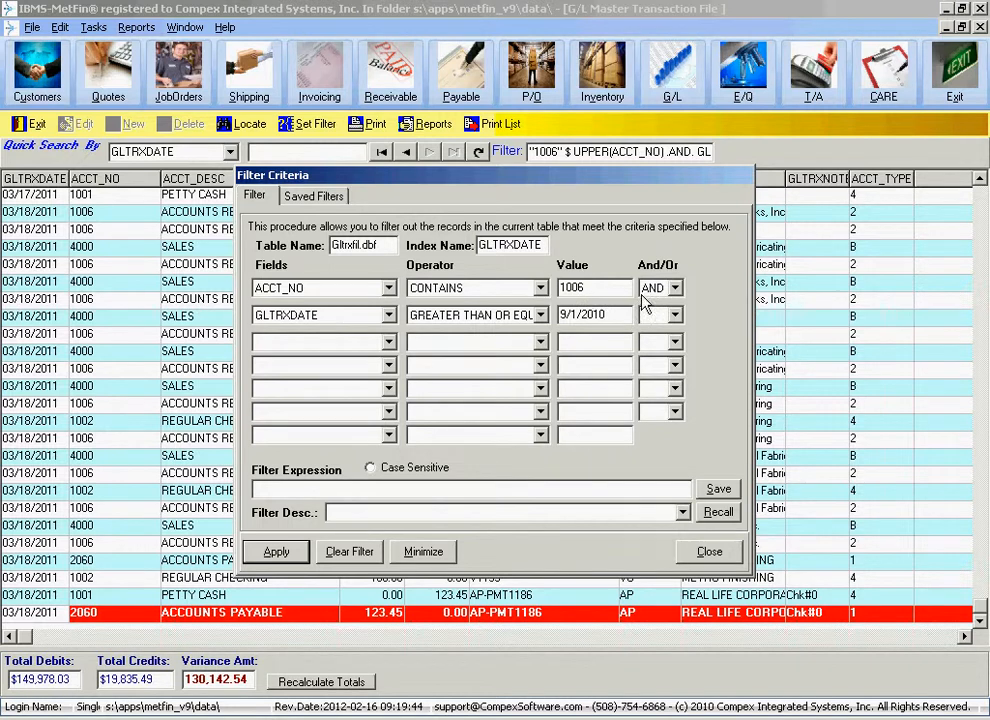
click(675, 315)
click(656, 331)
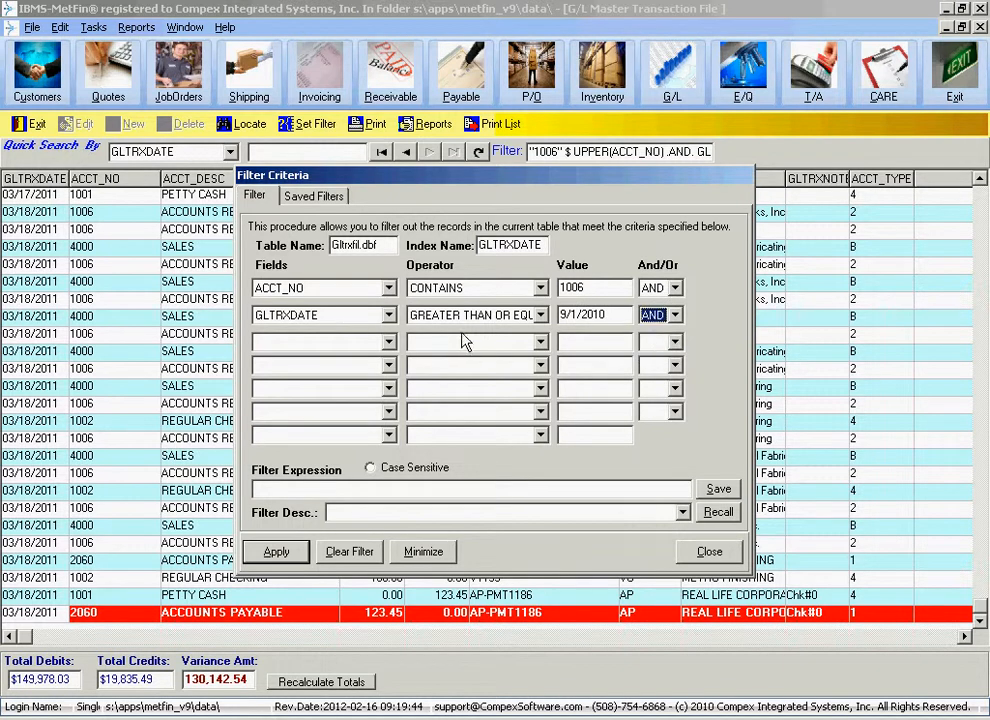
Step: Set the third filter criterion to GLTRXDATE less than 9/30/2010, joined to the following criterion with AND
click(388, 343)
key(g)
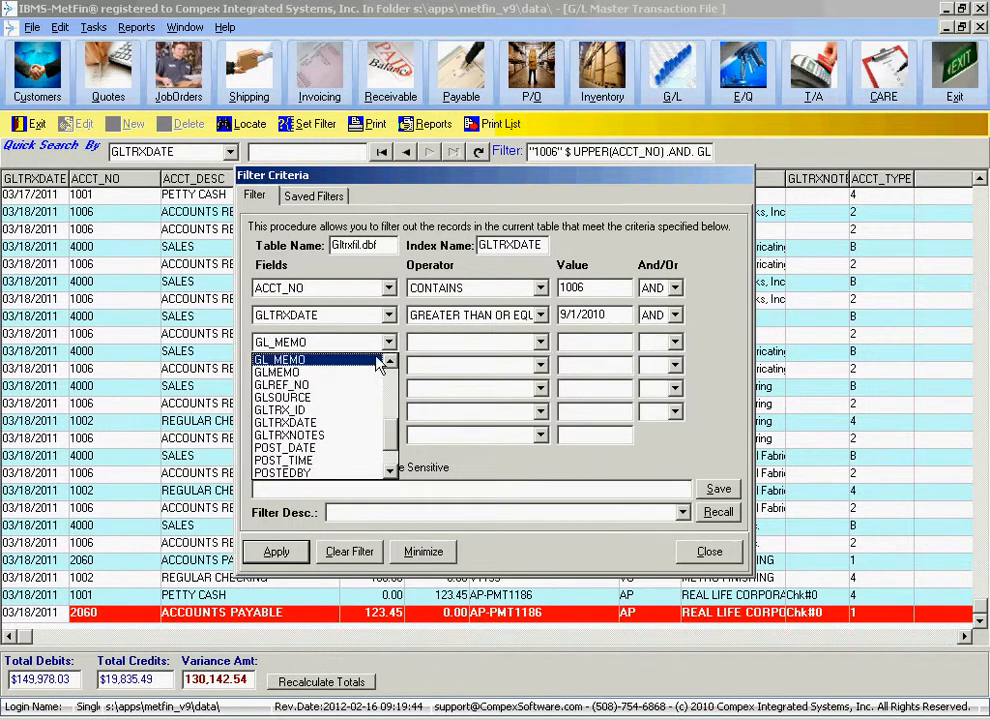
click(356, 420)
click(540, 342)
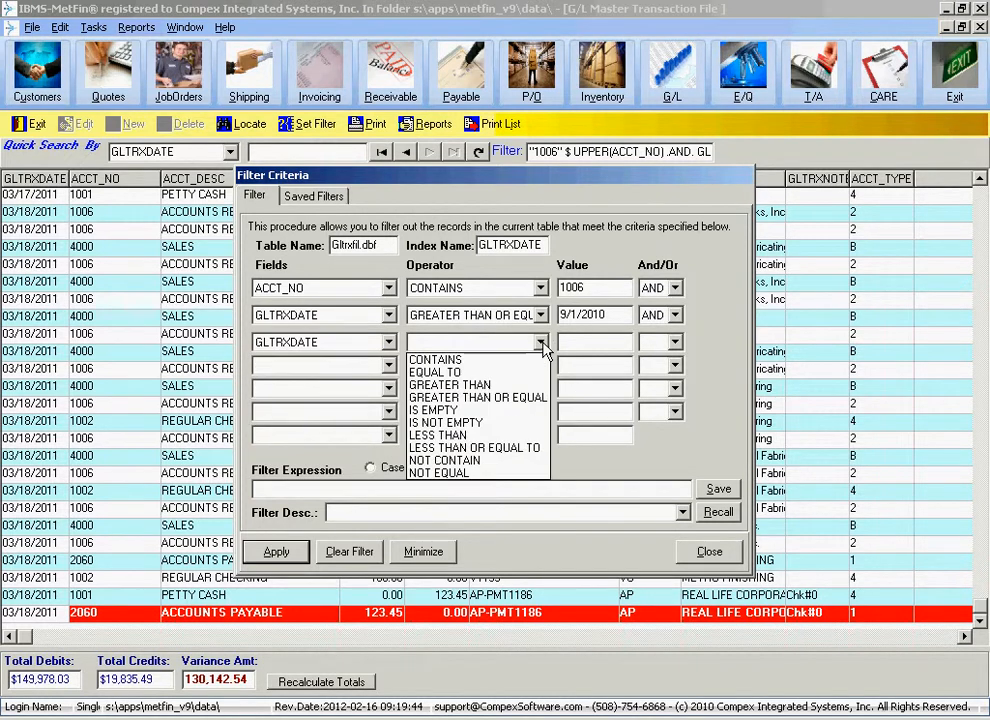
click(548, 428)
click(594, 342)
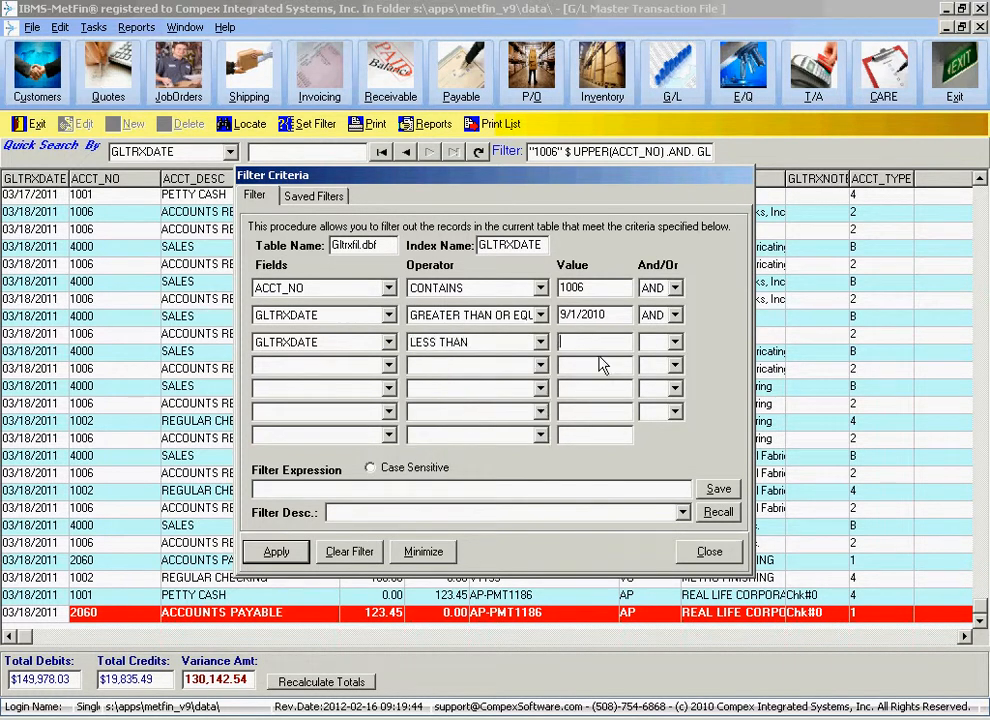
text(9/30/2010)
click(675, 342)
click(662, 357)
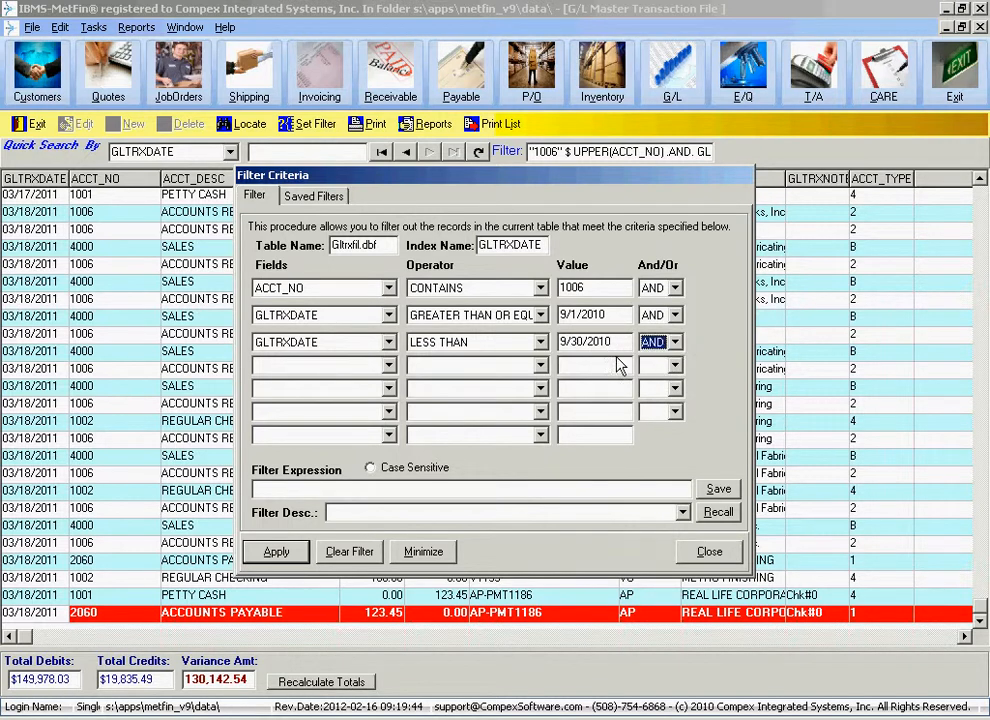
Step: Add a fourth criterion, GLSOURCE does not contain IV, and apply the filter to the transaction list
click(389, 366)
key(g)
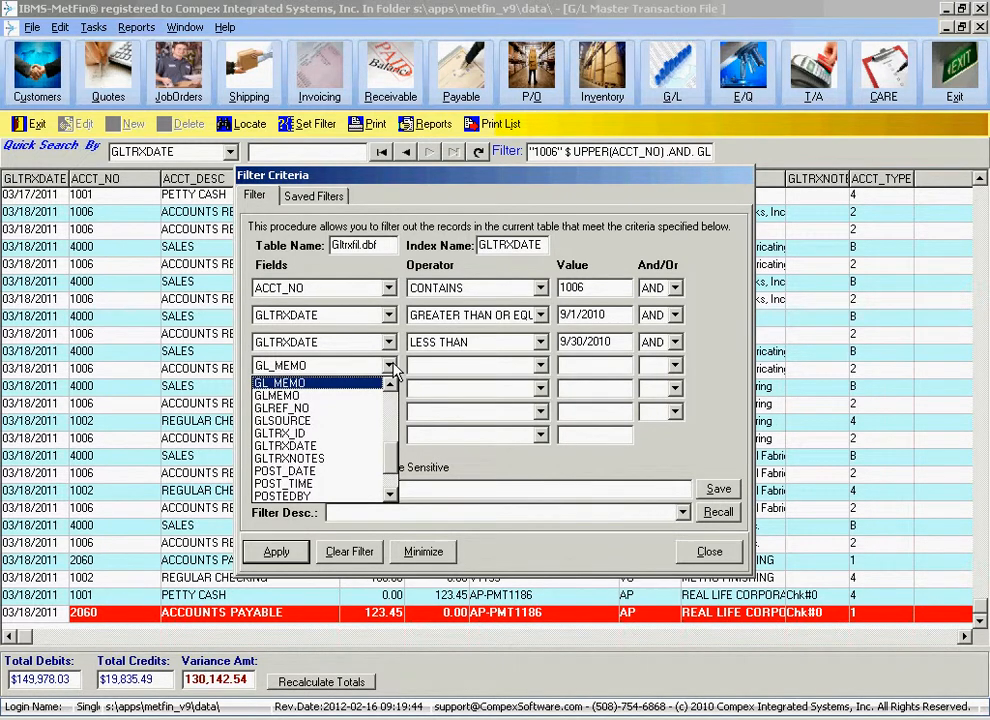
click(367, 428)
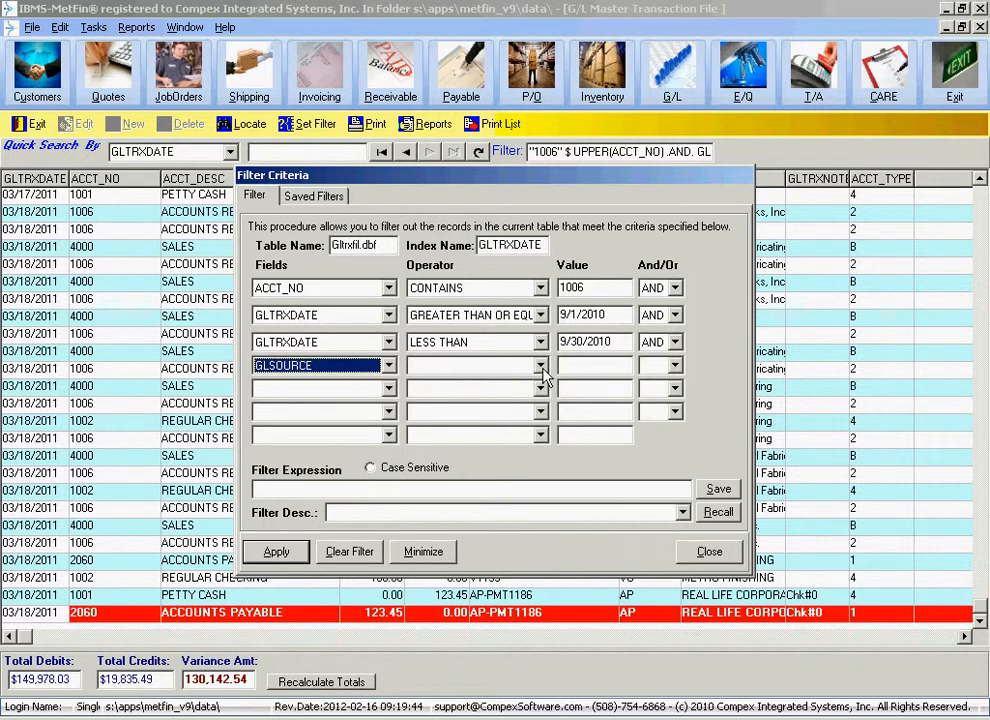
click(540, 365)
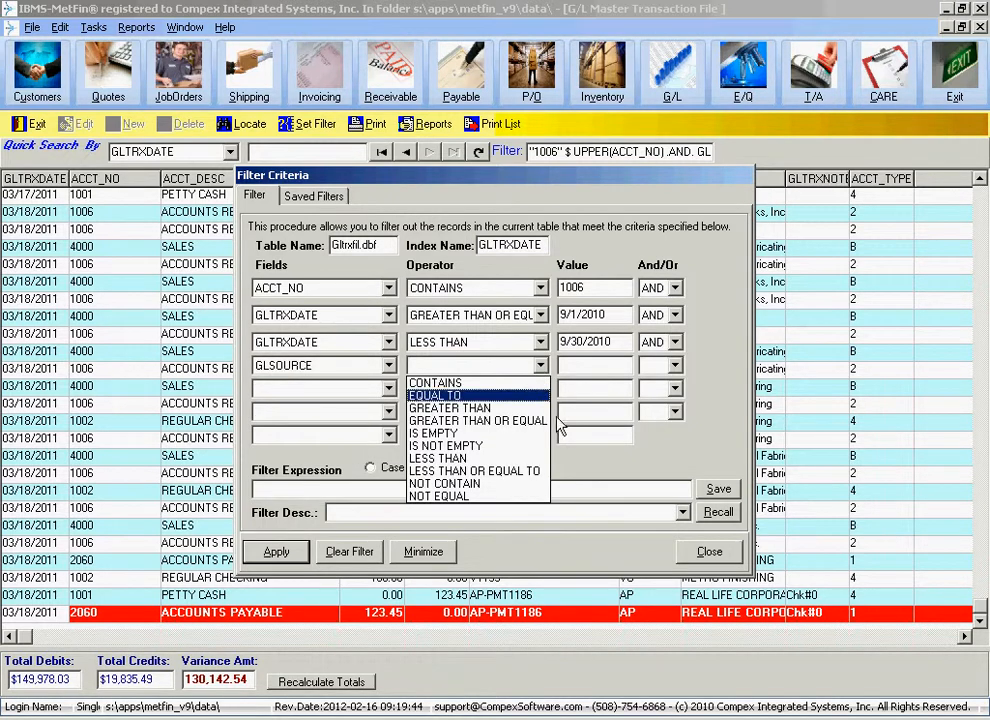
click(518, 483)
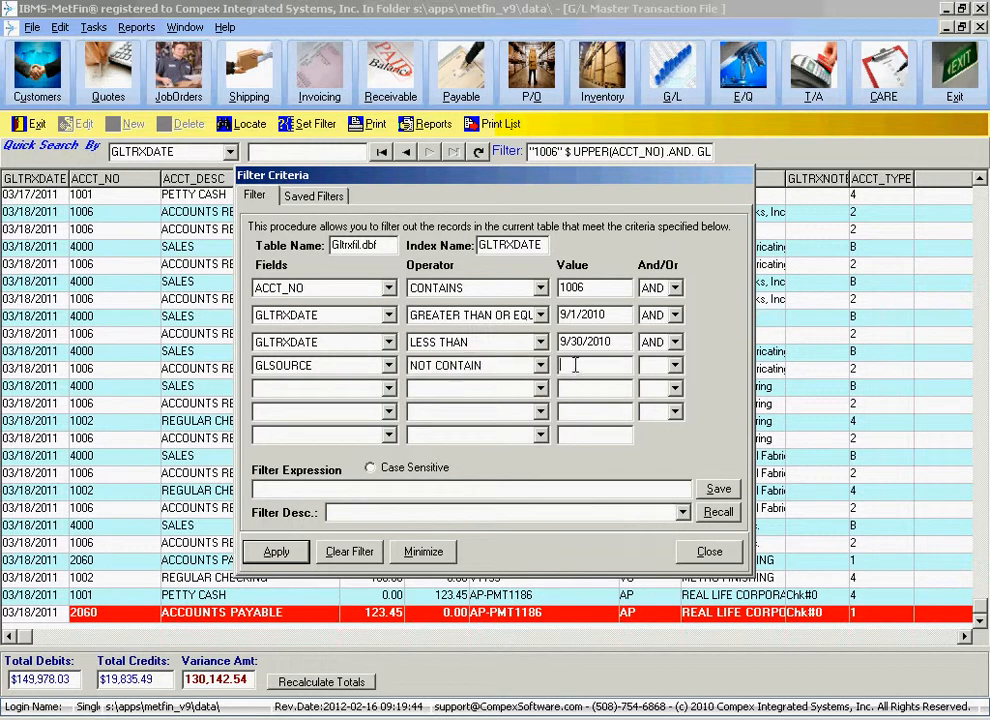
click(573, 368)
text(M)
click(273, 554)
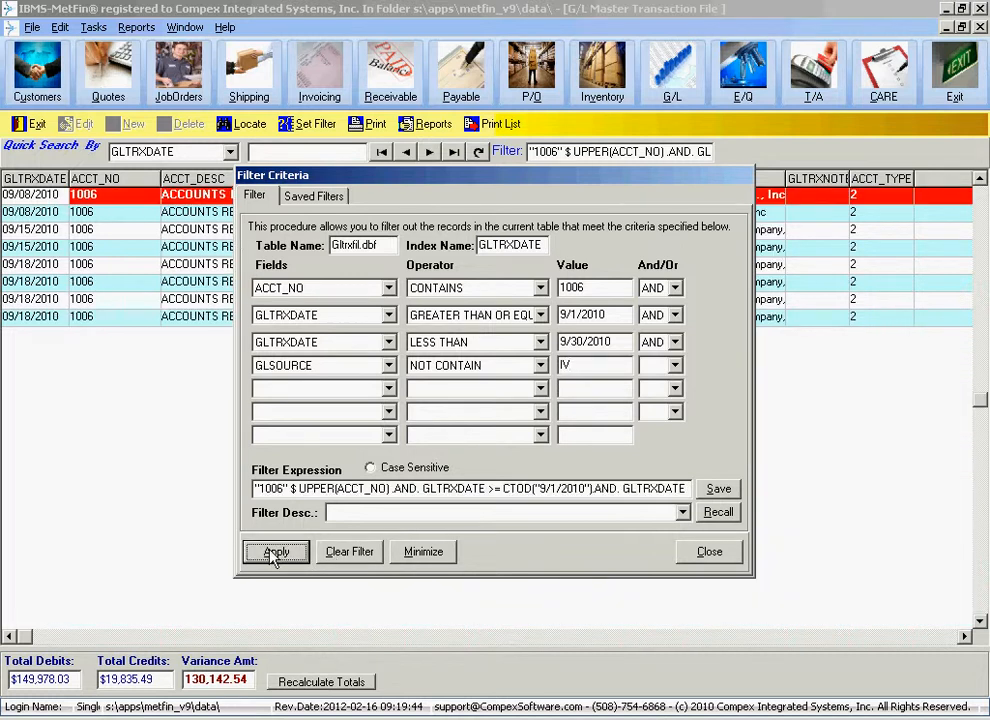
click(413, 552)
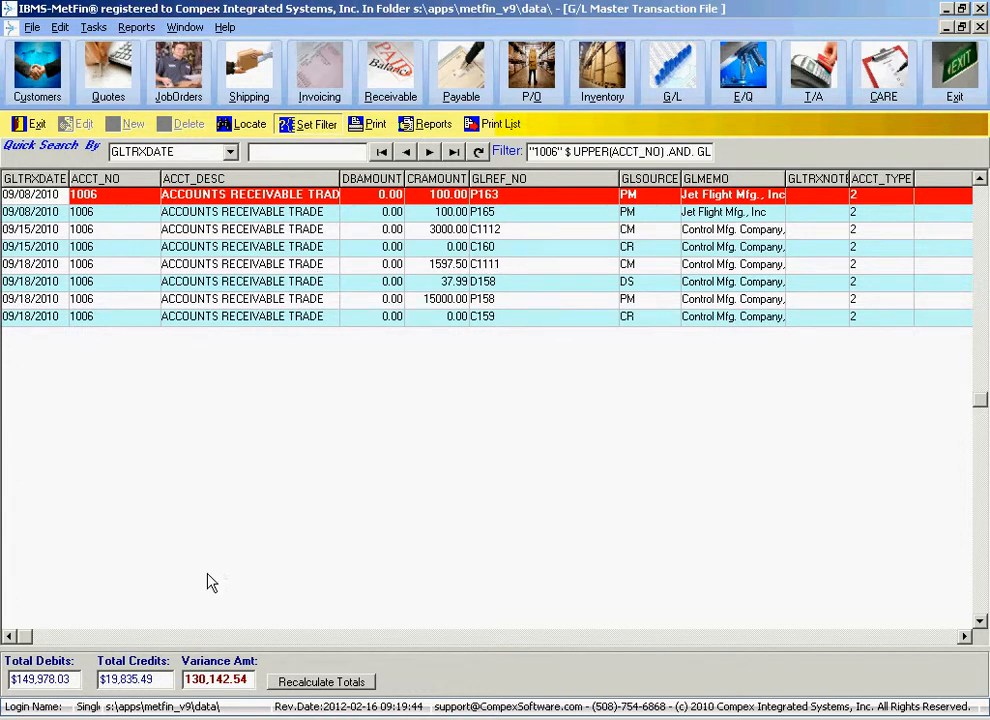
Step: Recalculate the totals for the non-invoice transactions and check the debit and credit totals against the CM and DS source rows
click(312, 684)
click(60, 679)
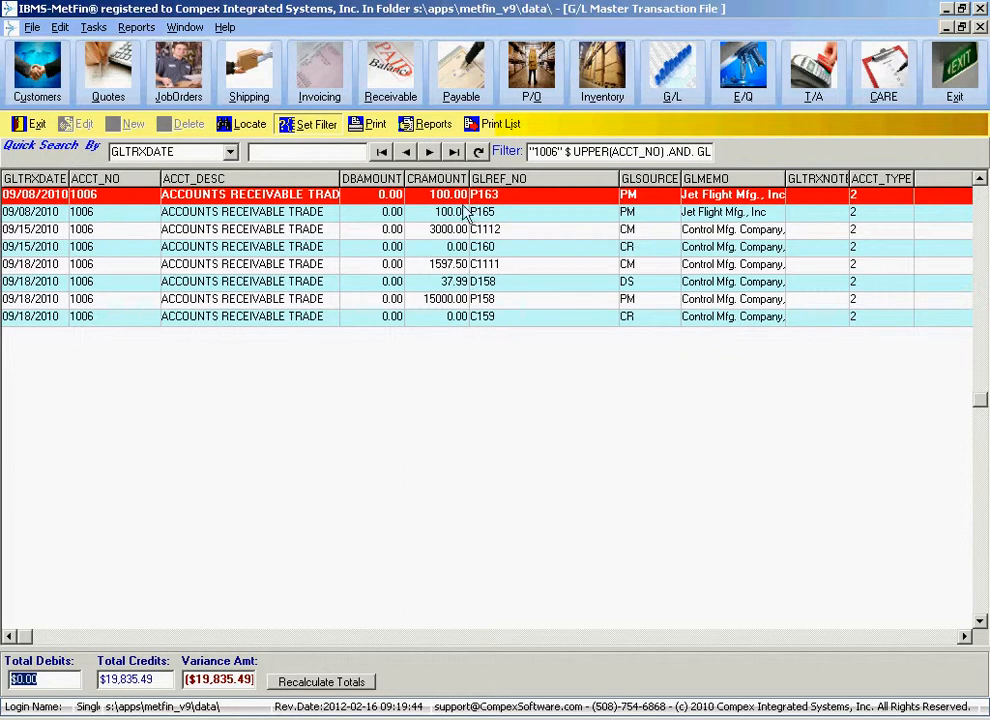
key(Tab)
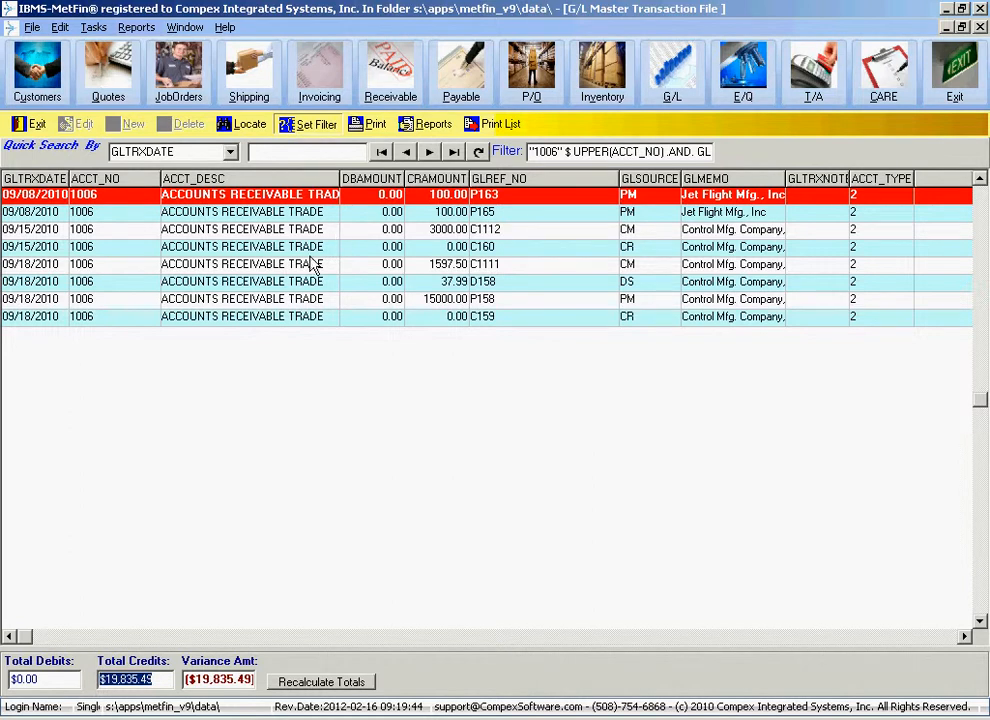
click(640, 234)
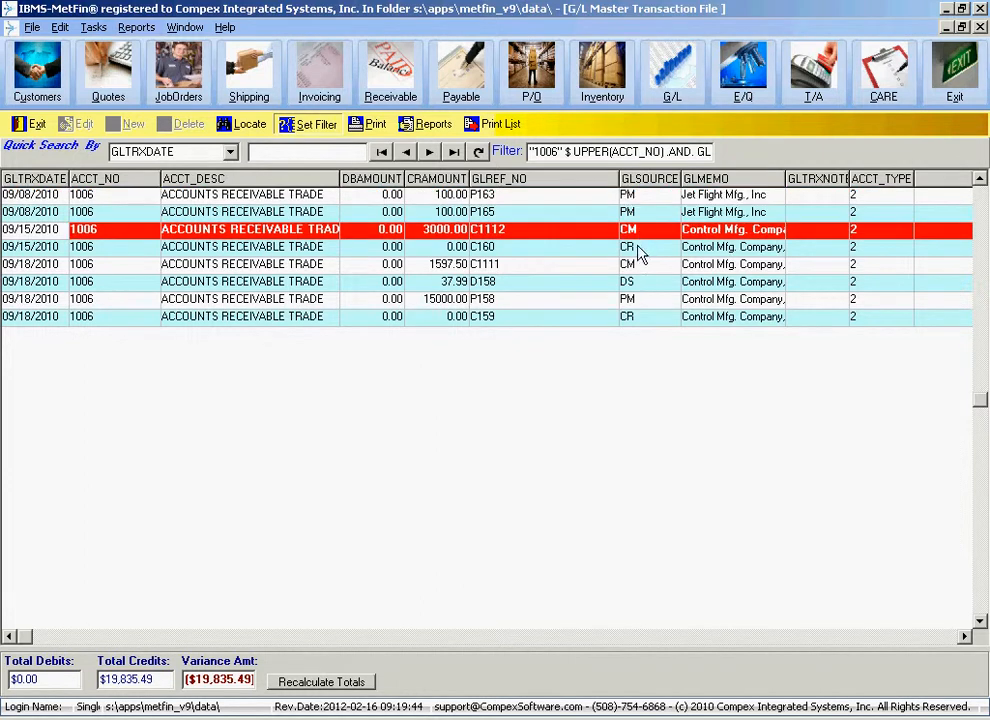
click(640, 281)
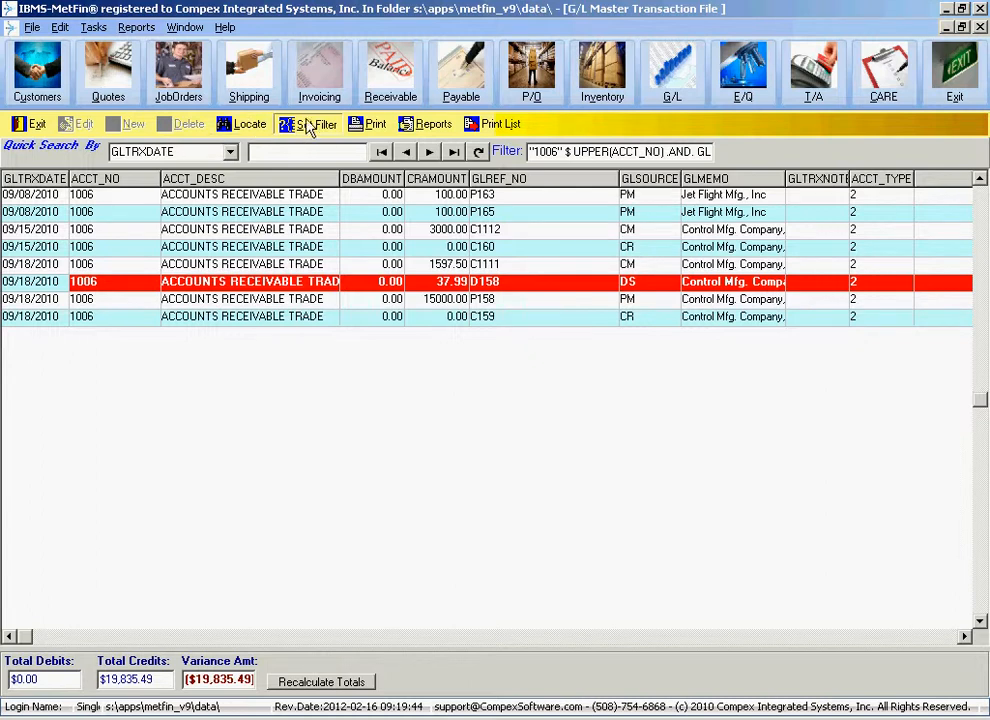
Step: Clear the current filter and set a new first criterion of ACCT_NO contains 1006, joined with AND
click(312, 125)
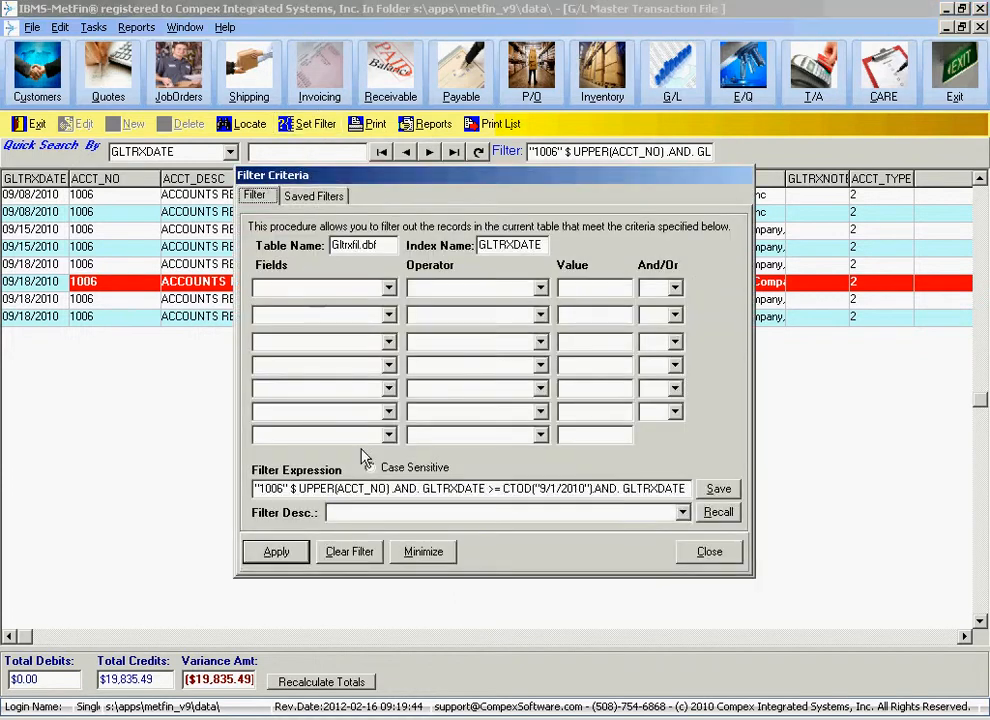
click(349, 551)
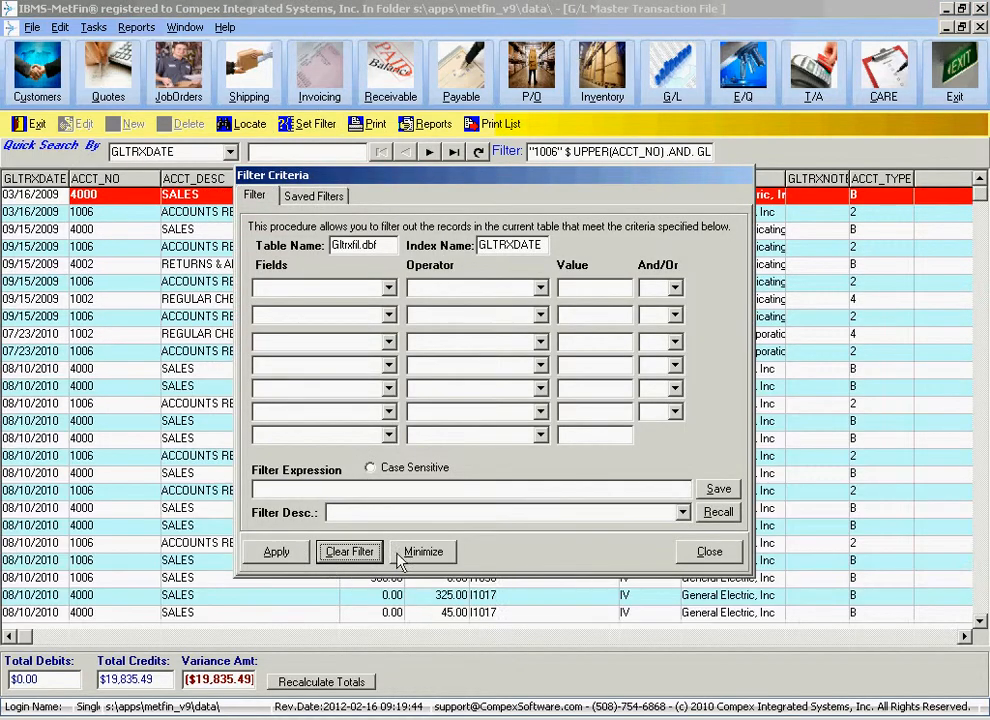
click(390, 290)
click(350, 316)
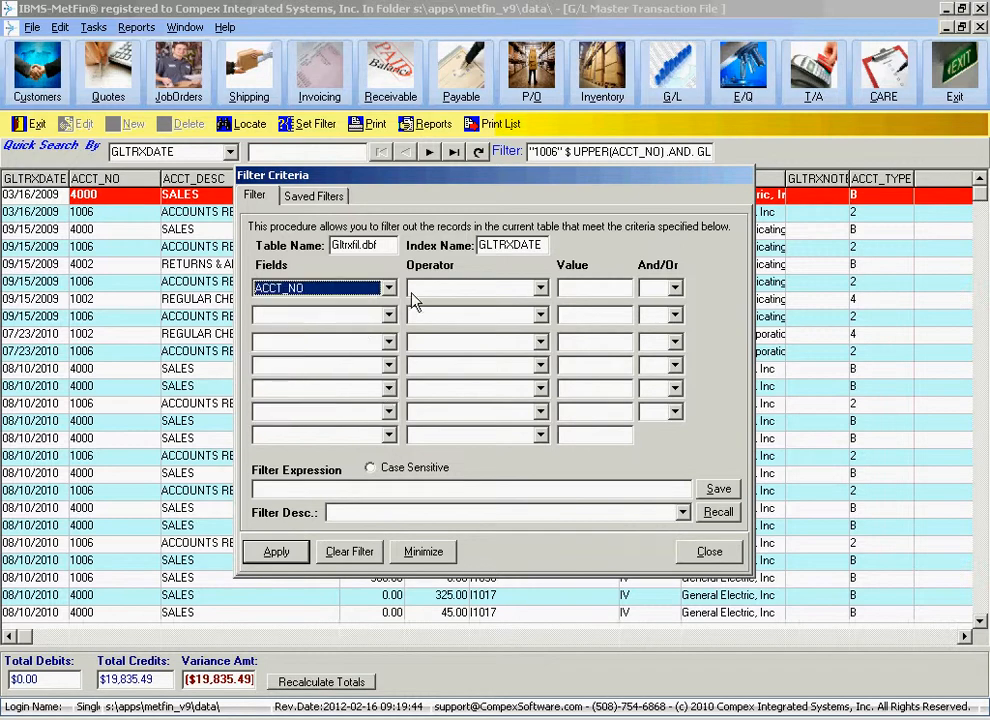
click(537, 290)
click(530, 304)
click(597, 289)
text(1006)
click(674, 288)
click(660, 303)
Step: Set the second filter criterion to GLTRXDATE greater than or equal to 09/01/2010, joined with AND
click(389, 315)
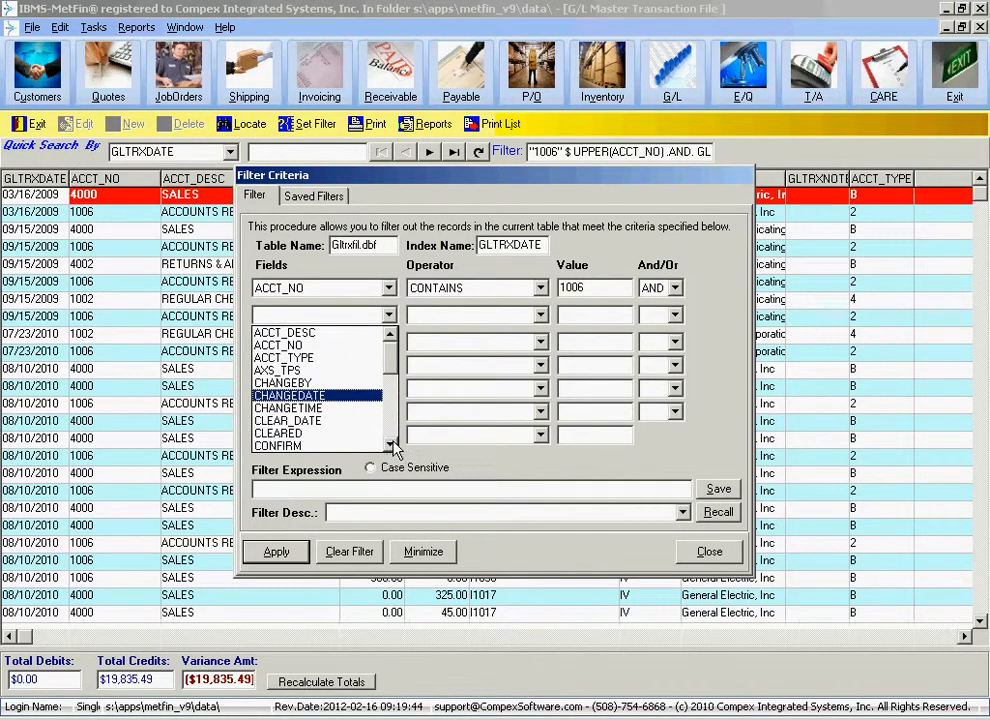
key(g)
click(300, 395)
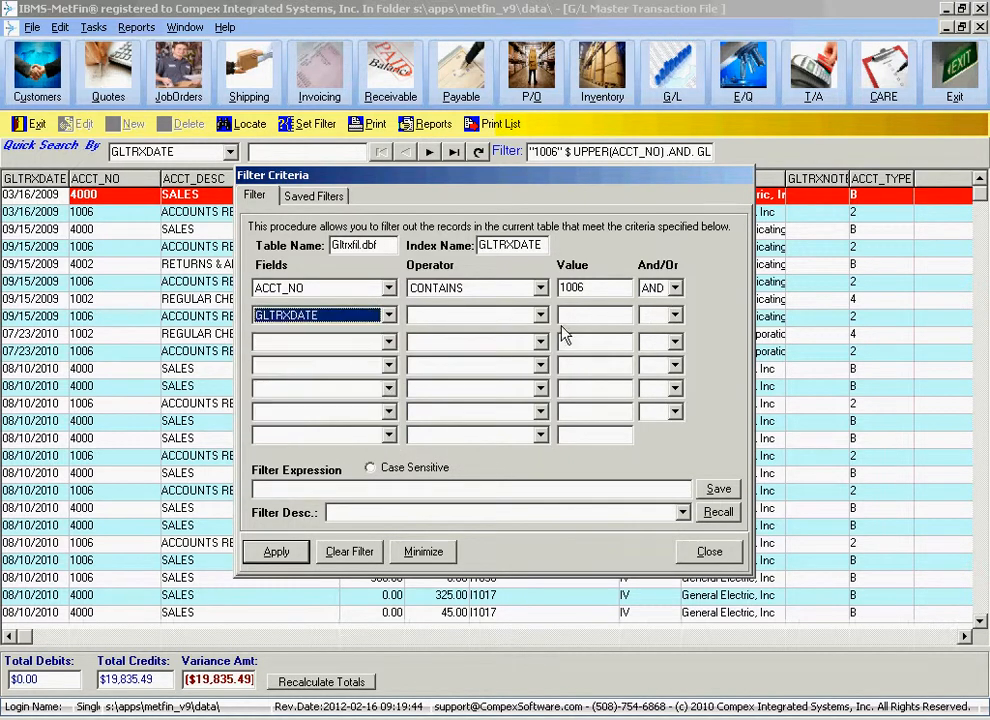
click(540, 315)
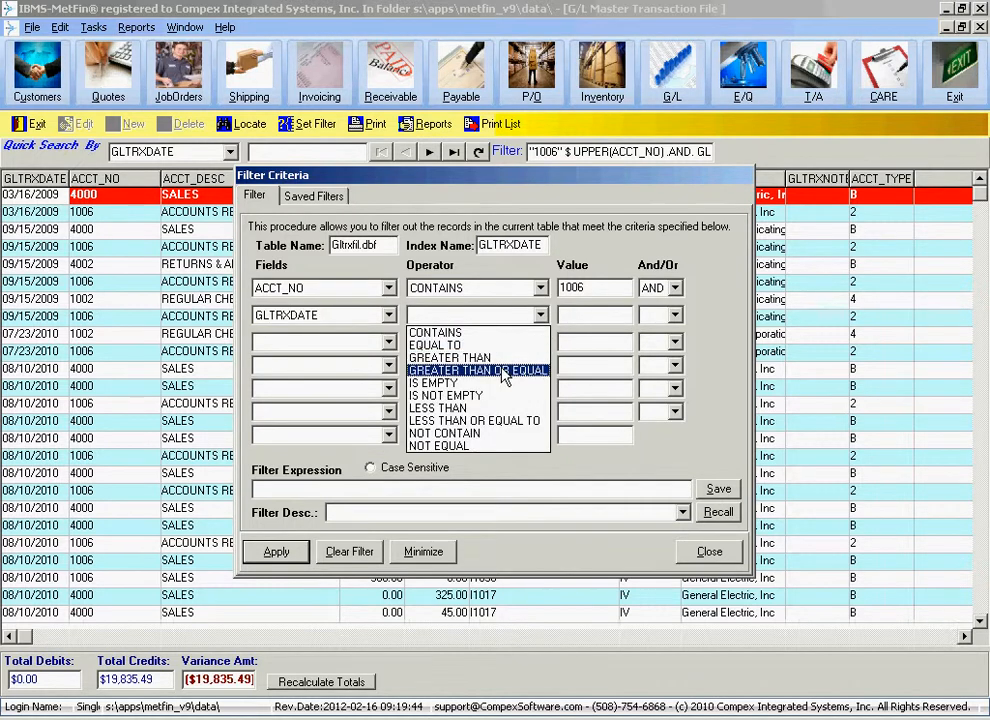
click(520, 370)
click(582, 316)
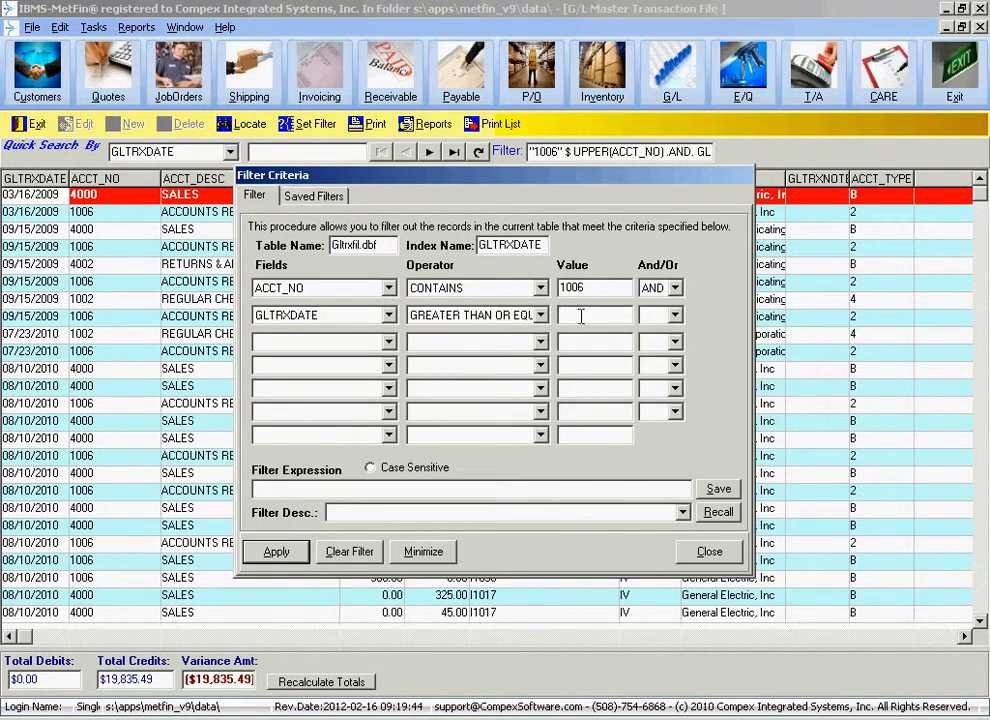
text(0)
key(BackSpace)
text(09/01/2010)
click(675, 316)
click(662, 333)
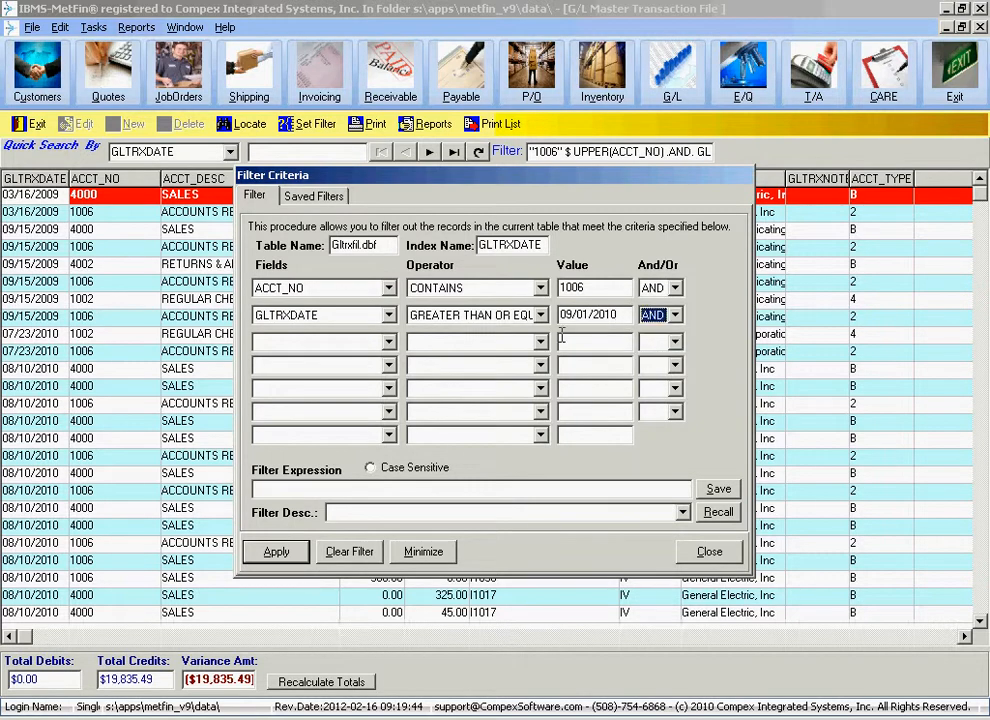
Step: Set the third criterion to GLTRXDATE less than or equal to 09/30/2010 and apply the filter
click(389, 342)
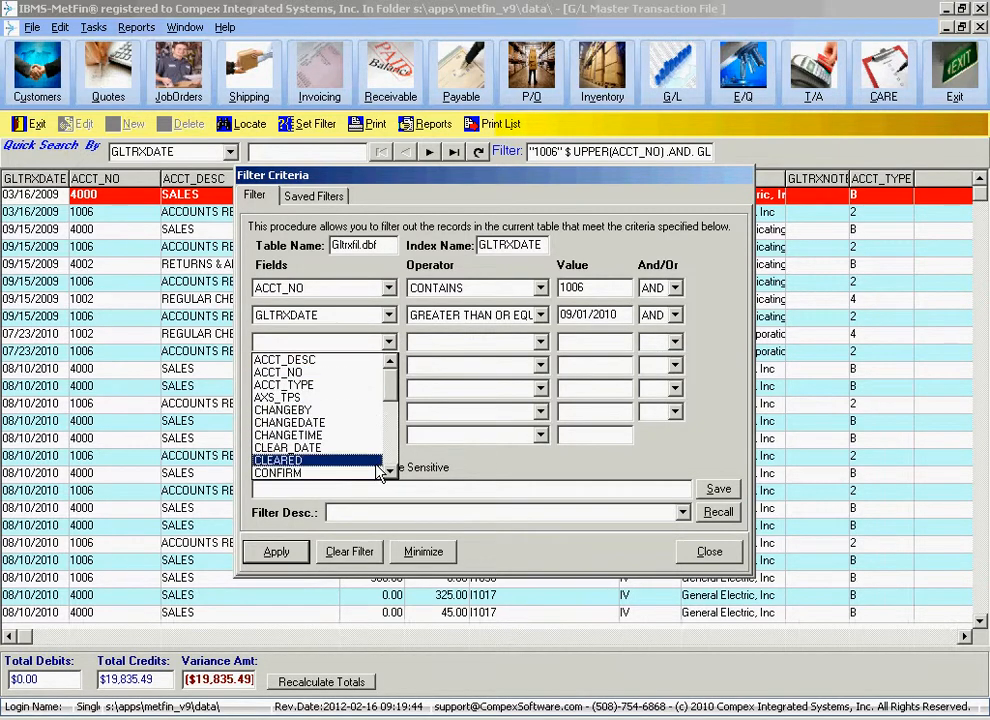
drag(390, 474, 388, 472)
click(360, 460)
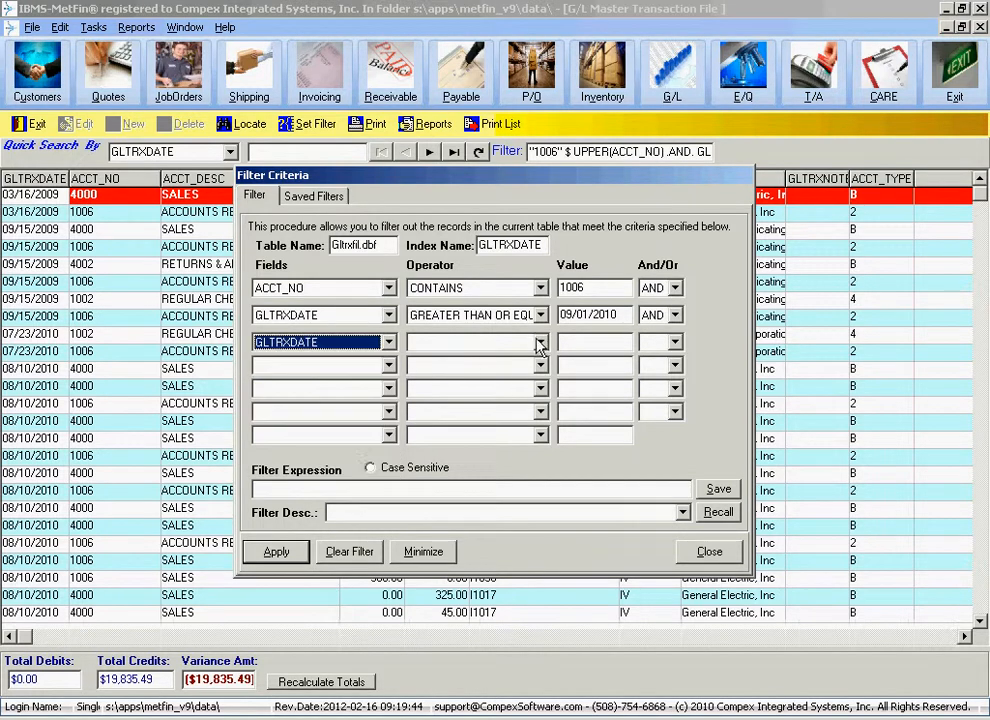
click(540, 342)
click(500, 447)
click(606, 342)
text(09/30/2010)
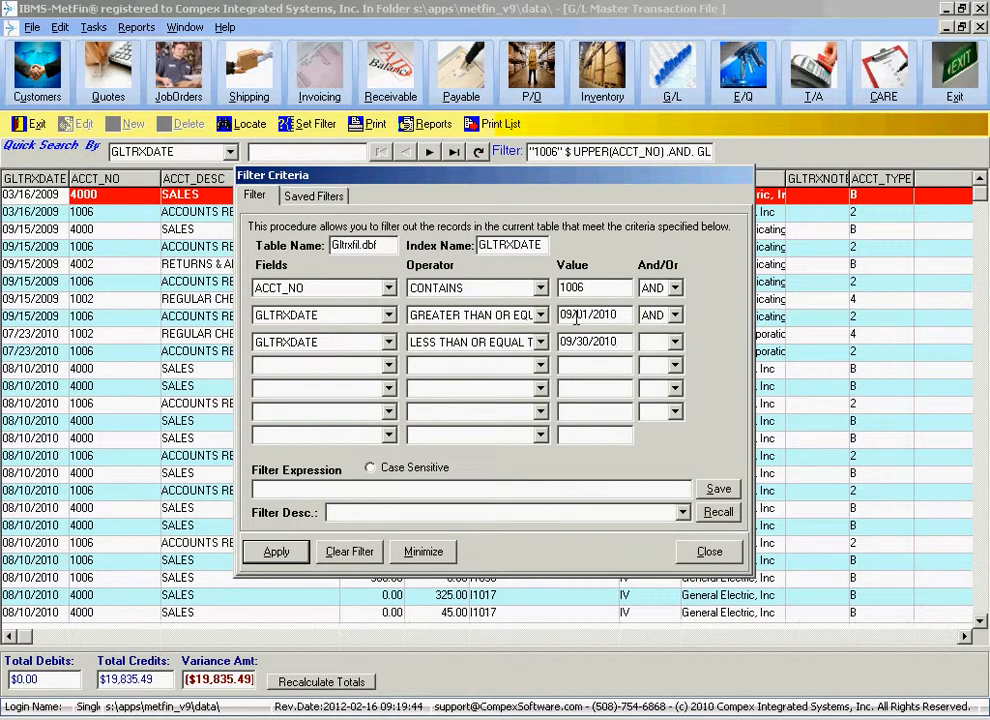
click(277, 552)
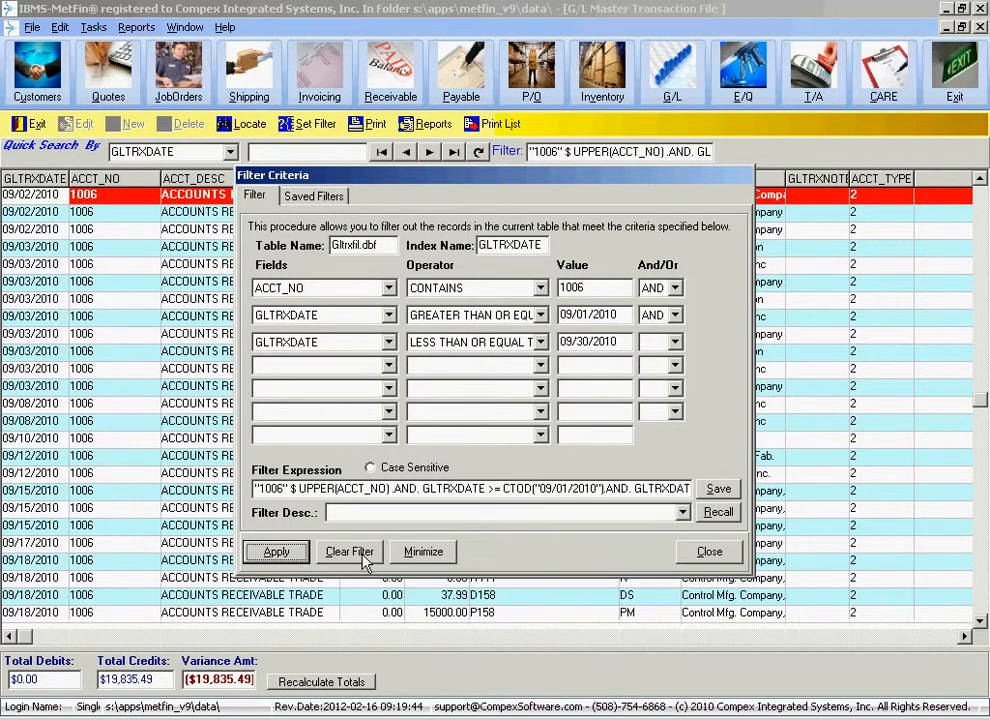
click(435, 560)
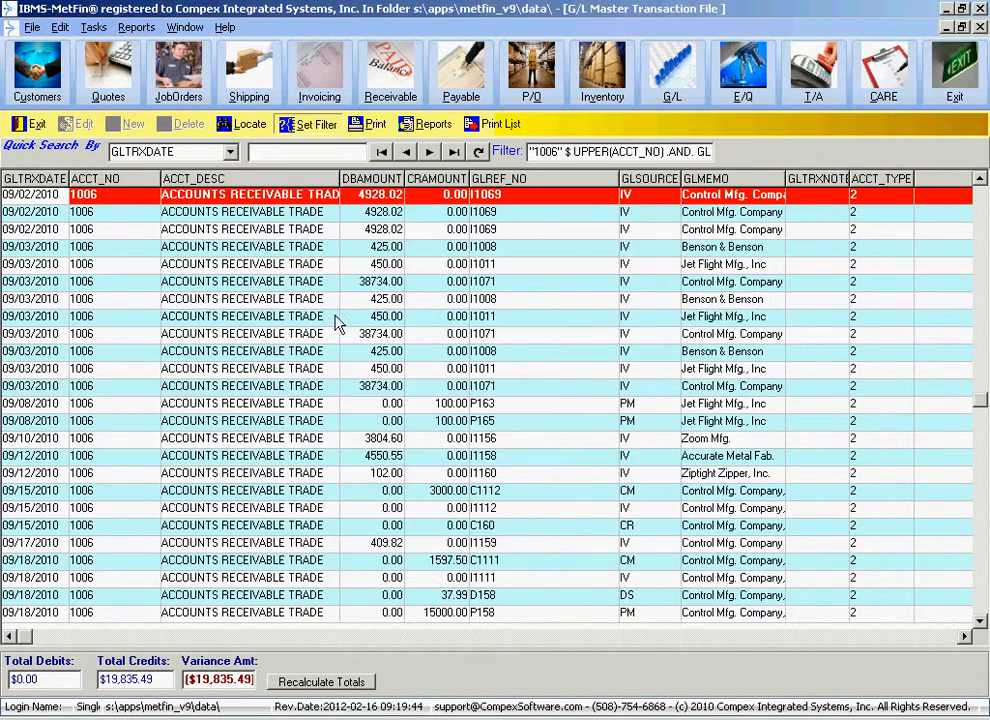
Step: Recalculate the totals for account 1006 in September 2010 and look through all the filtered rows
click(326, 683)
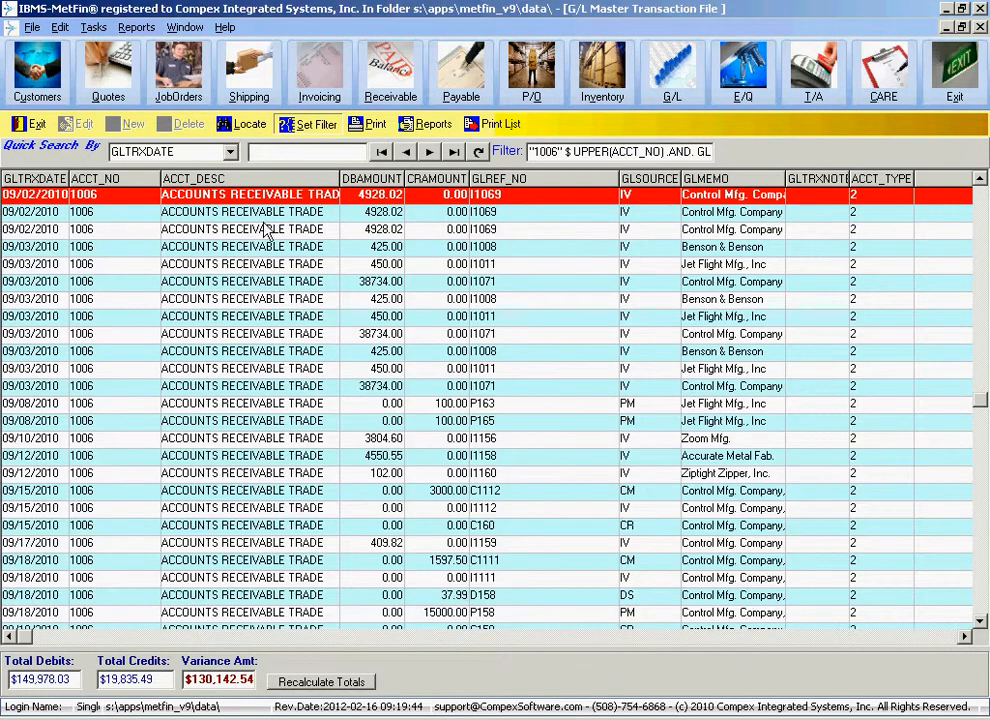
click(266, 216)
key(Page_Down)
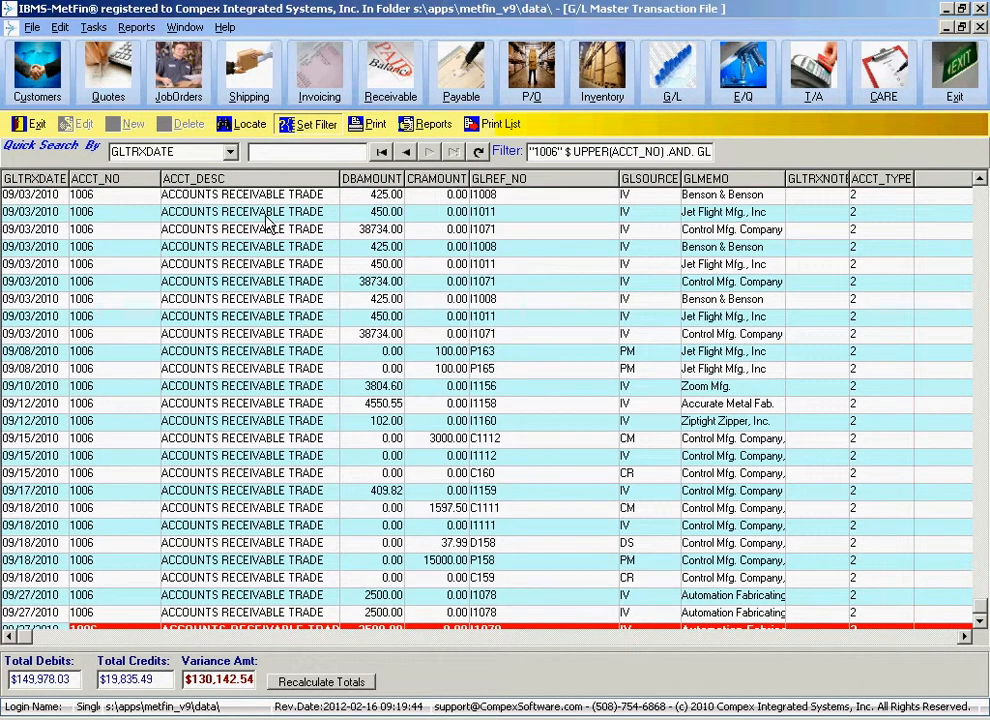
key(Page_Up)
key(Page_Up)
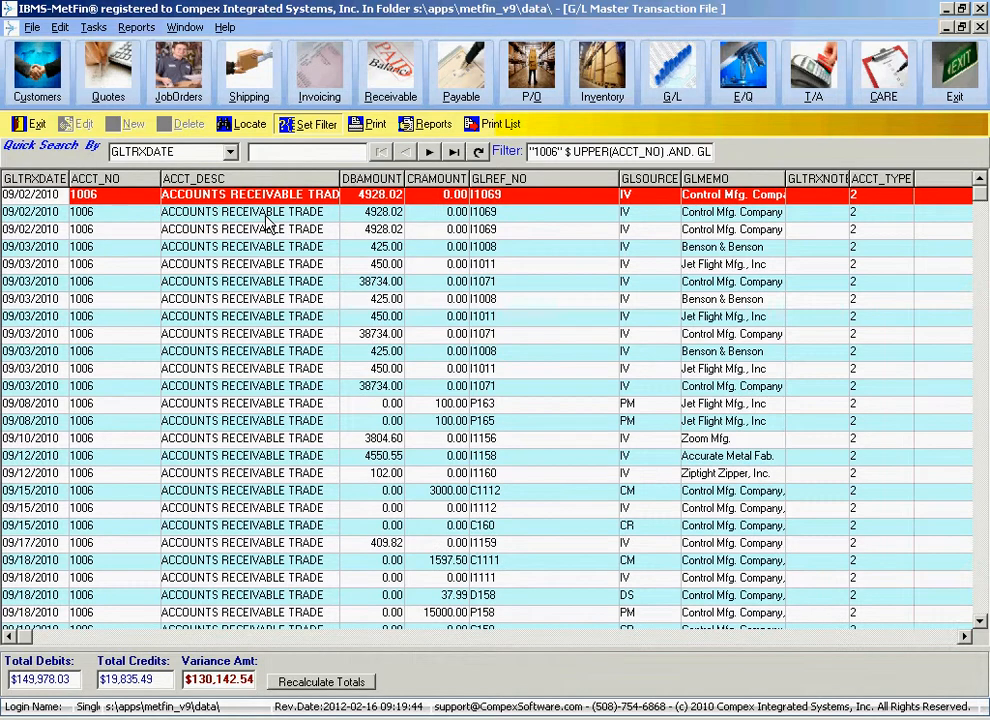
key(Page_Down)
key(Page_Down)
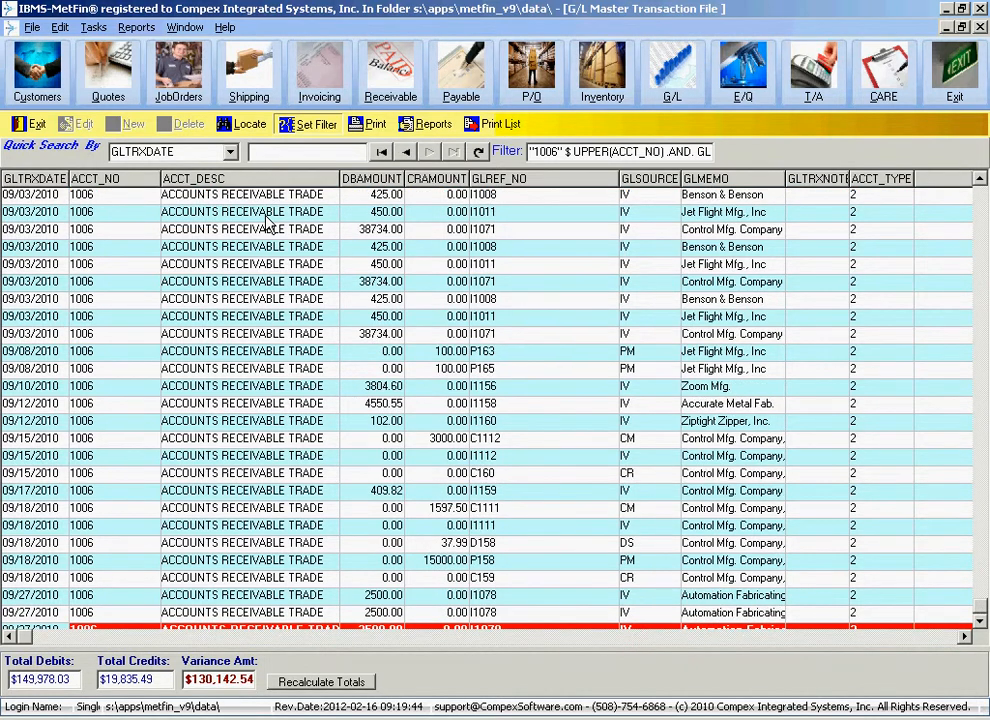
key(Page_Up)
key(Page_Up)
key(Page_Down)
key(Page_Down)
key(Page_Up)
key(Page_Up)
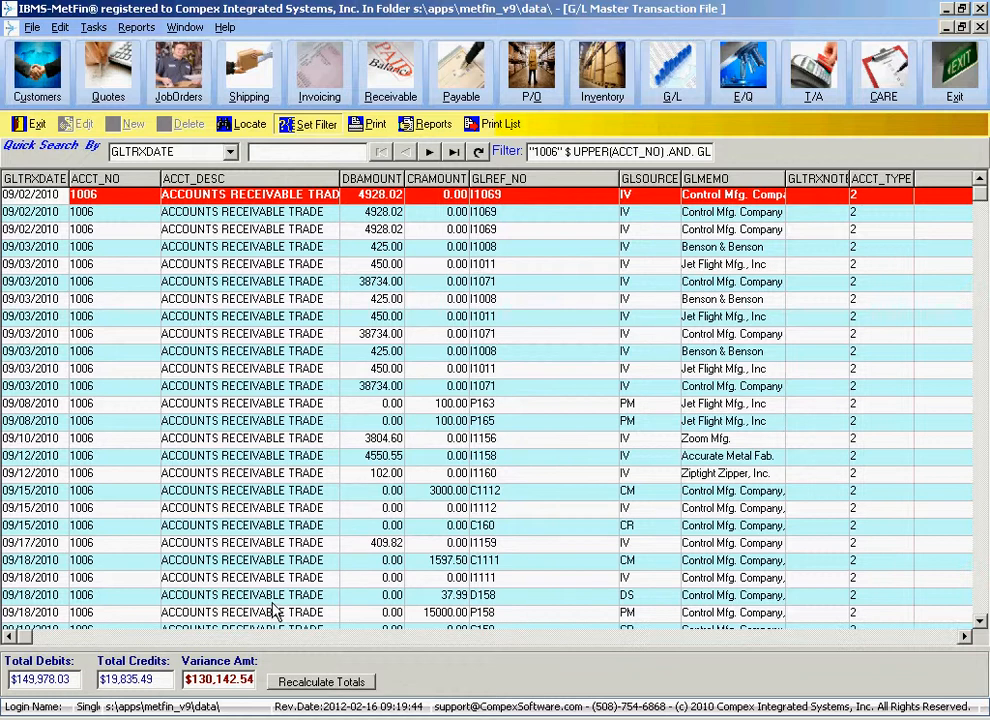
Step: Clear the current filter and set the first criterion to ACCT_NO contains 1006, joined with AND
click(316, 127)
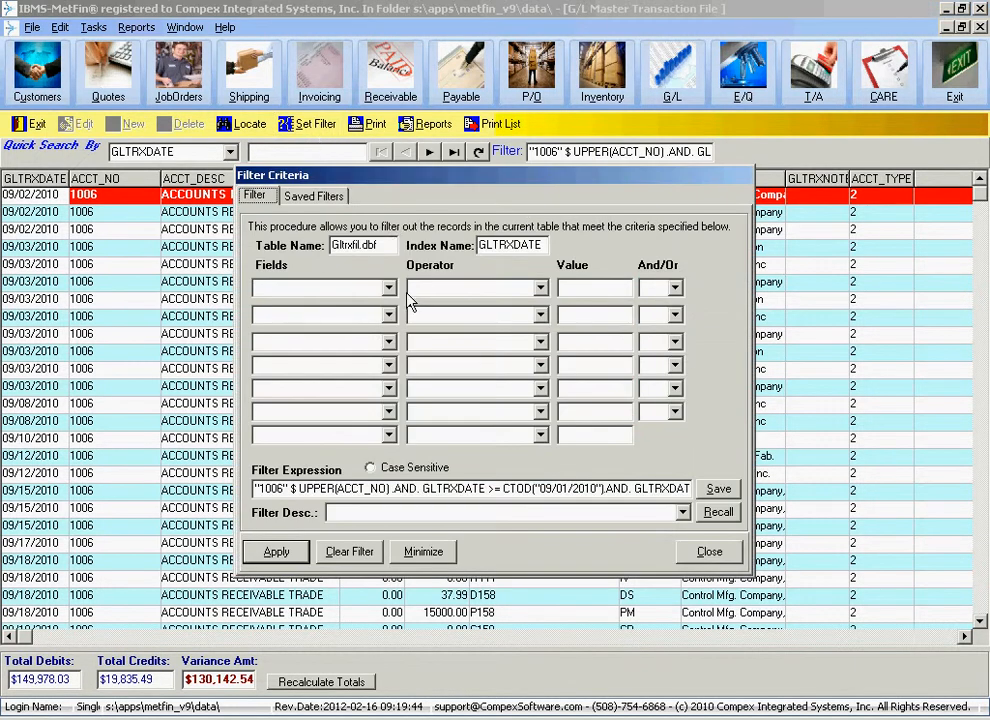
click(347, 552)
click(389, 289)
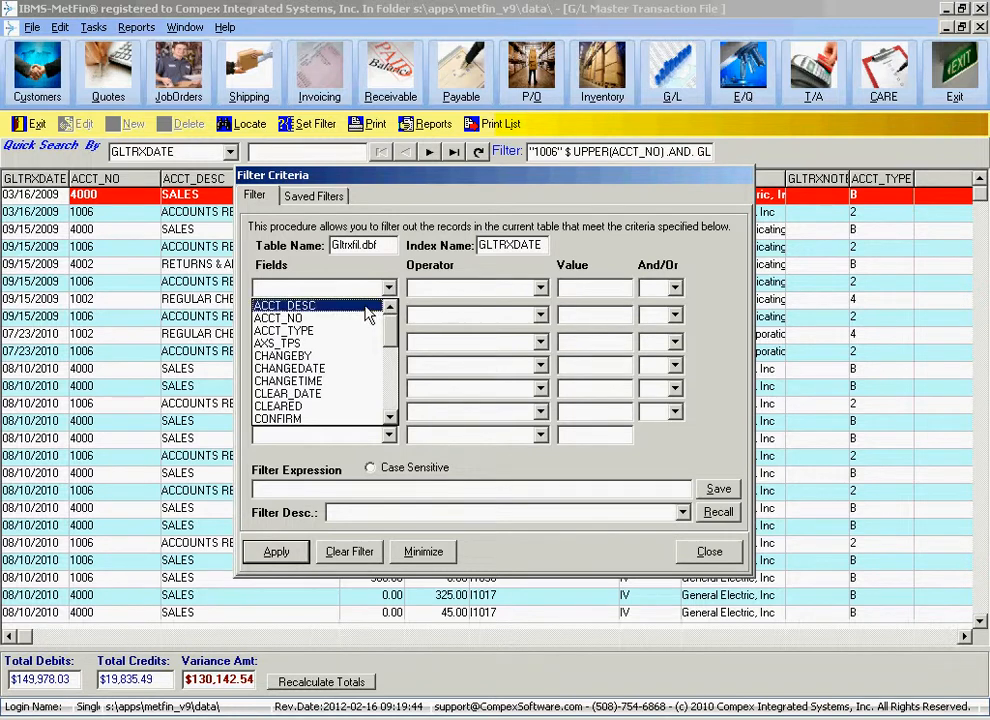
click(290, 317)
click(540, 288)
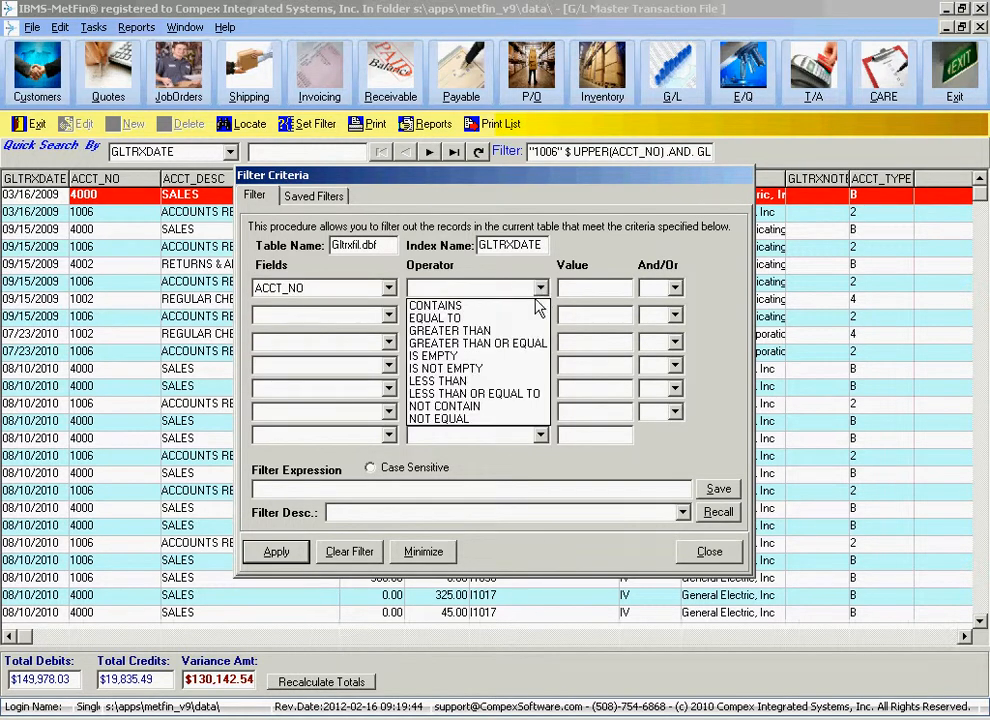
click(538, 305)
click(578, 287)
text(1006)
click(675, 288)
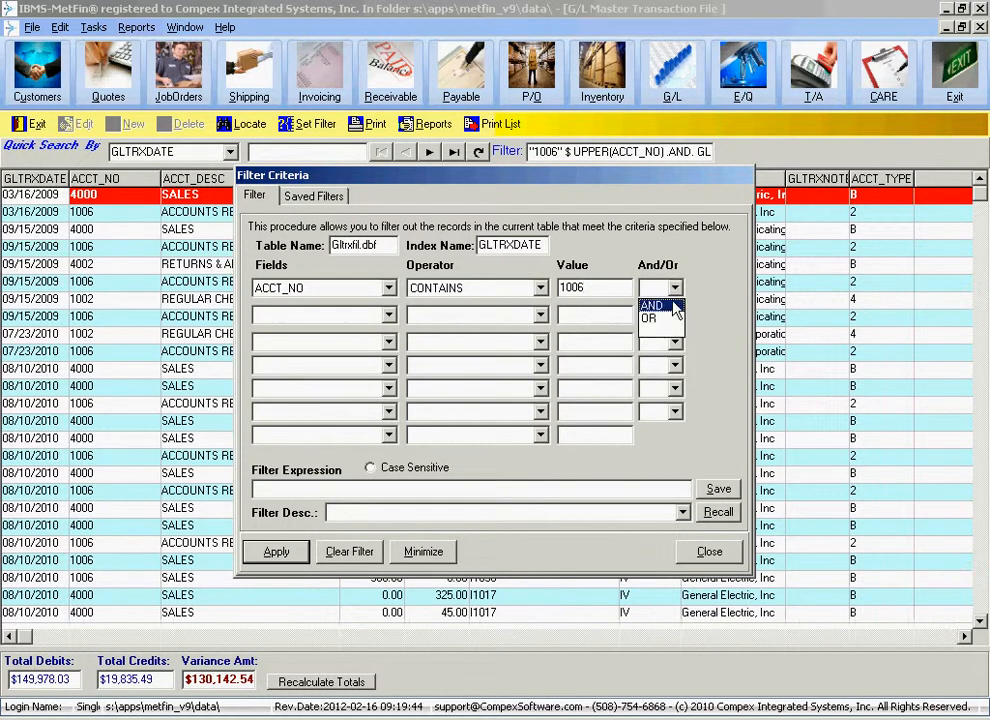
click(651, 305)
Step: Add a second filter criterion of GLTRXDATE greater than or equal to 09/01/2010, joined with AND
click(389, 315)
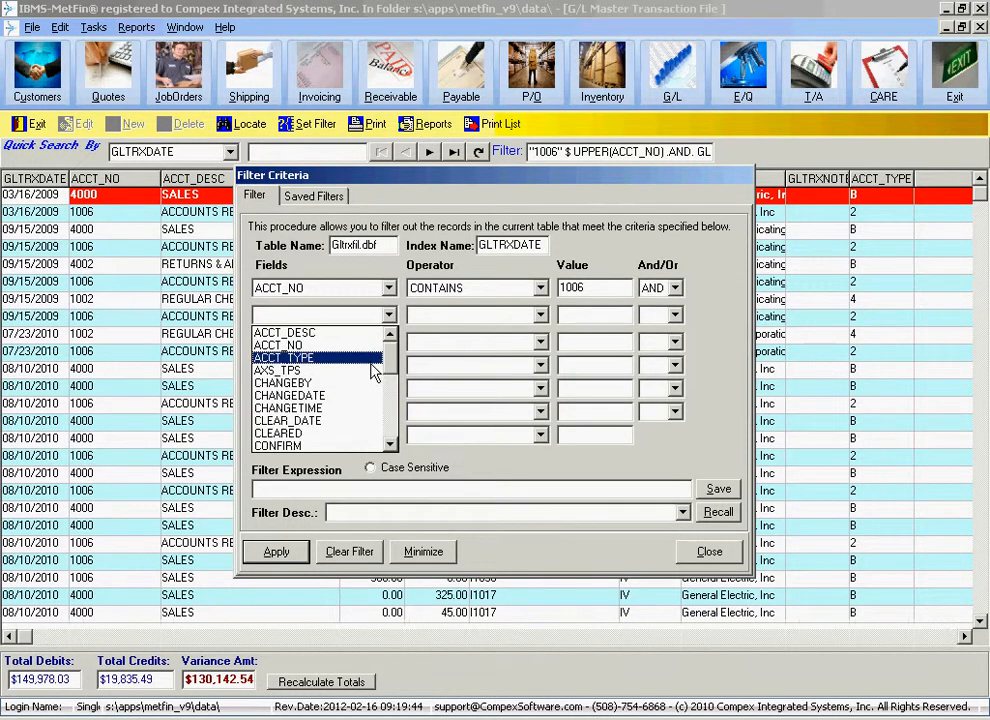
drag(390, 366, 390, 422)
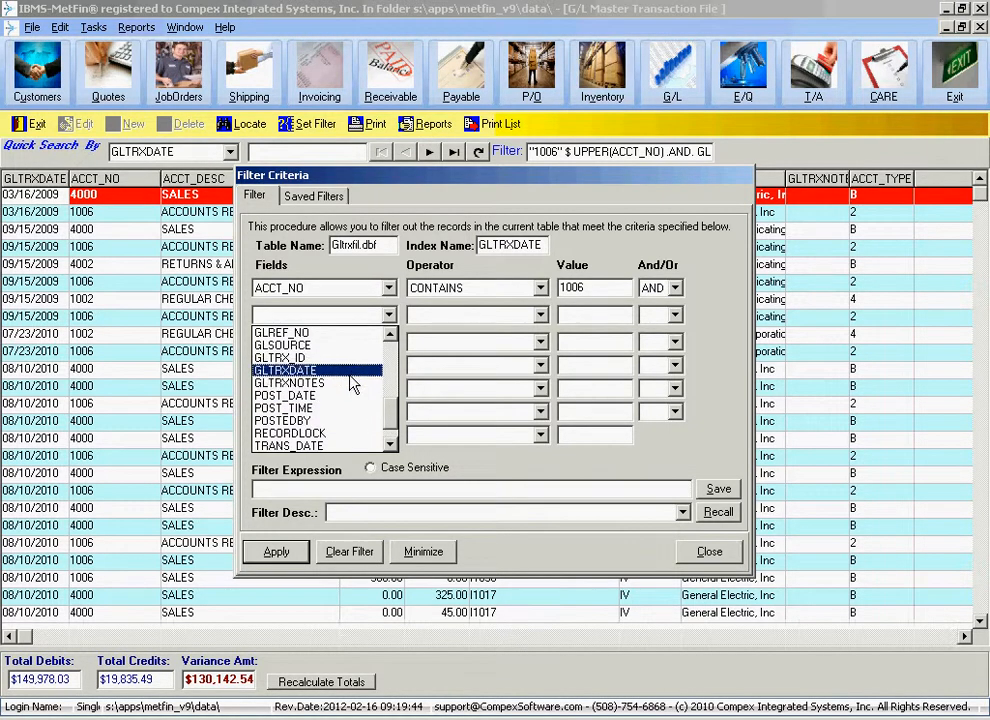
click(285, 367)
click(540, 316)
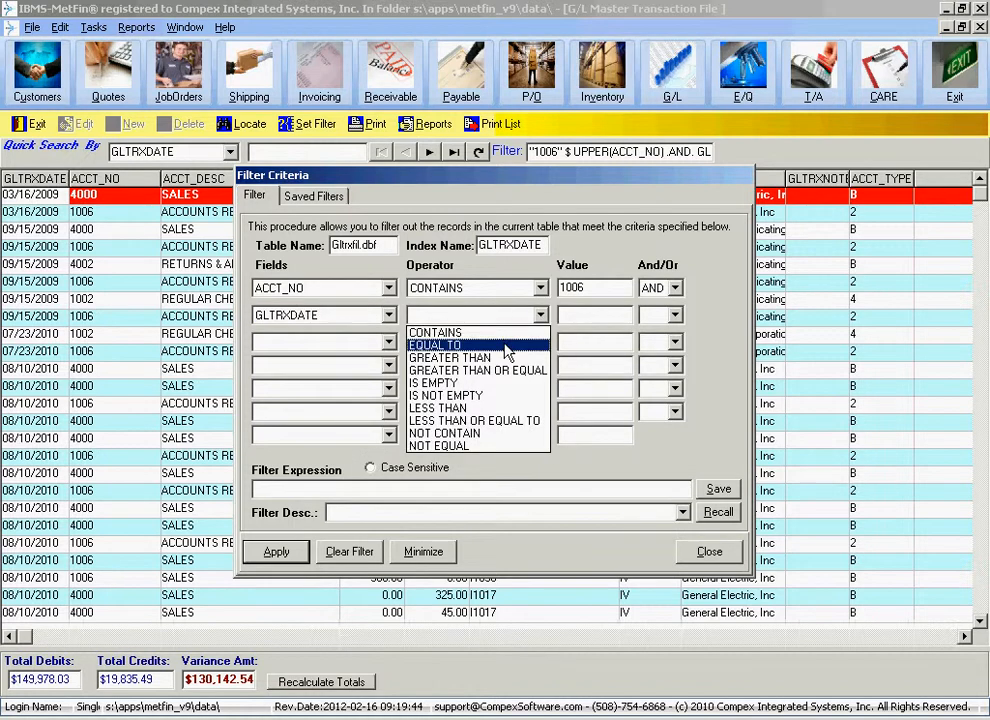
click(530, 368)
click(600, 318)
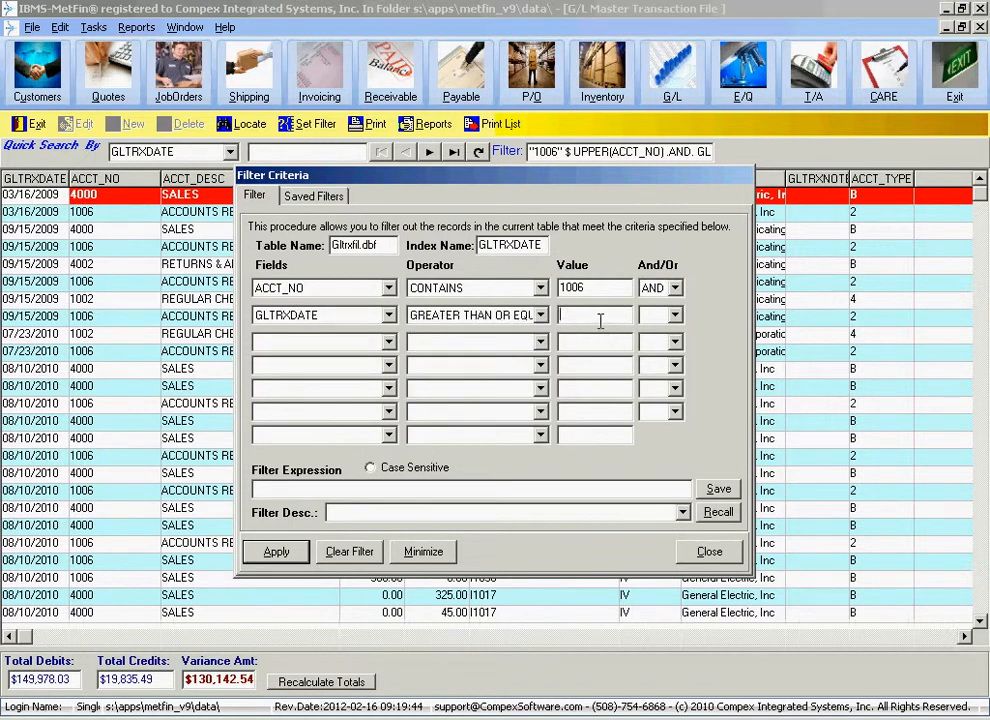
text(09/01/2010)
click(675, 316)
click(663, 334)
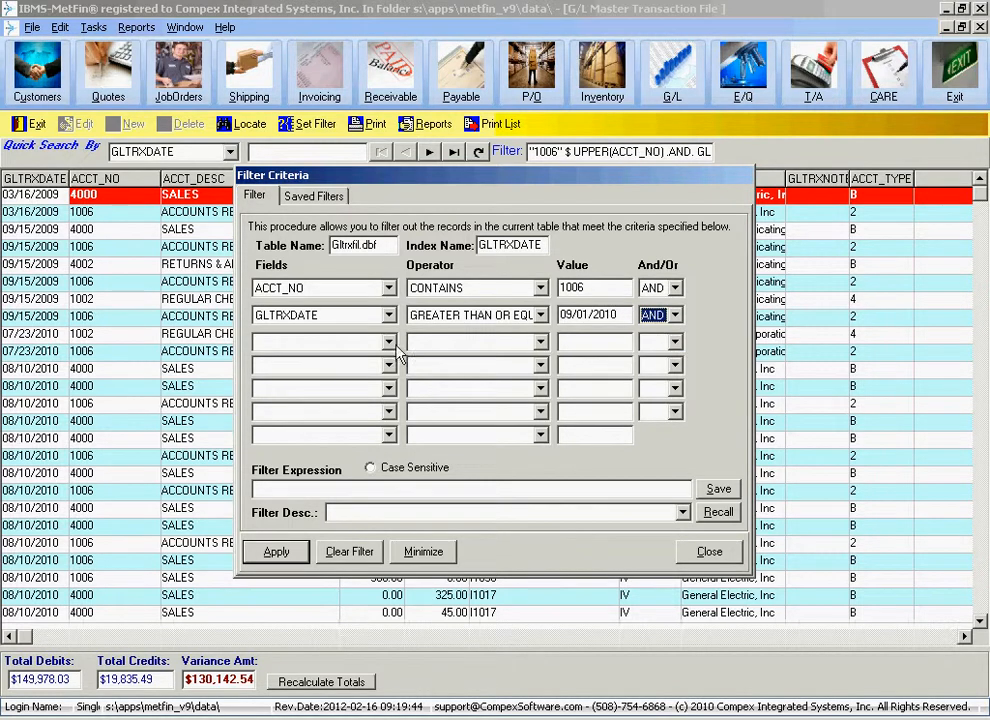
Step: Add a third criterion of GLTRX_ID less than or equal to 09/15/2010 and apply the filter
click(388, 342)
drag(389, 384, 390, 428)
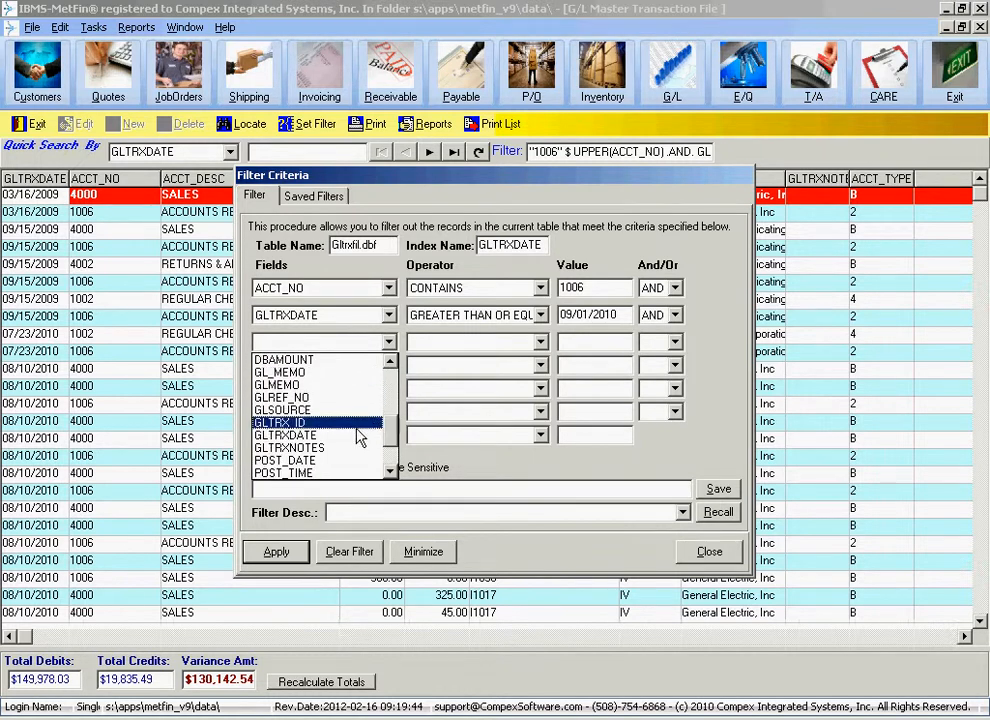
click(300, 434)
click(540, 342)
click(480, 451)
click(593, 343)
text(09/1)
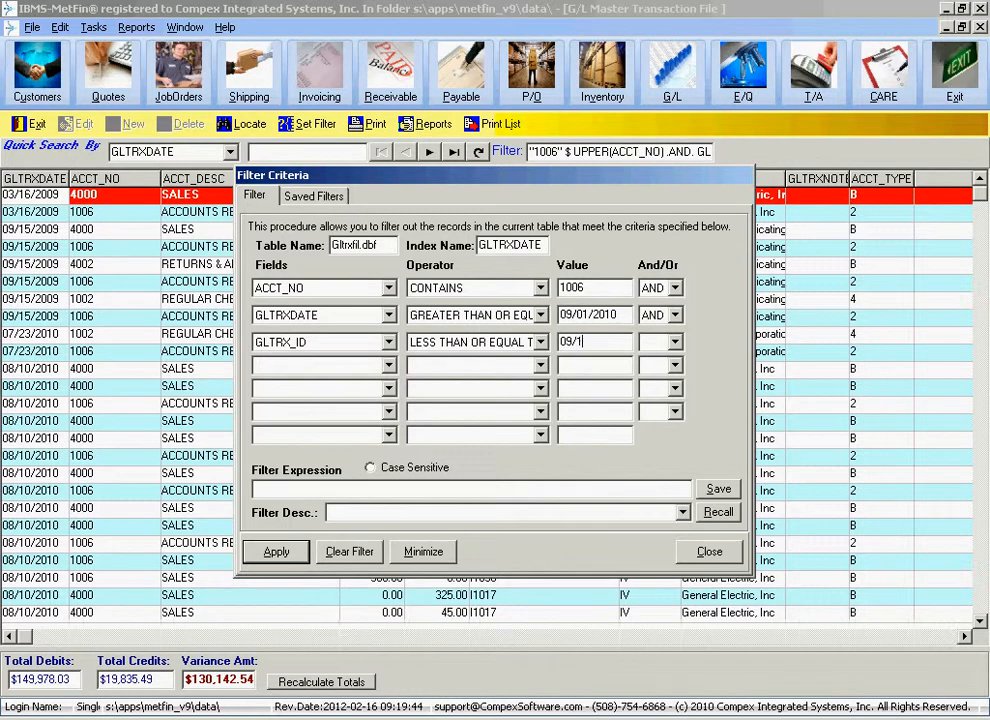
text(5/2010)
click(293, 557)
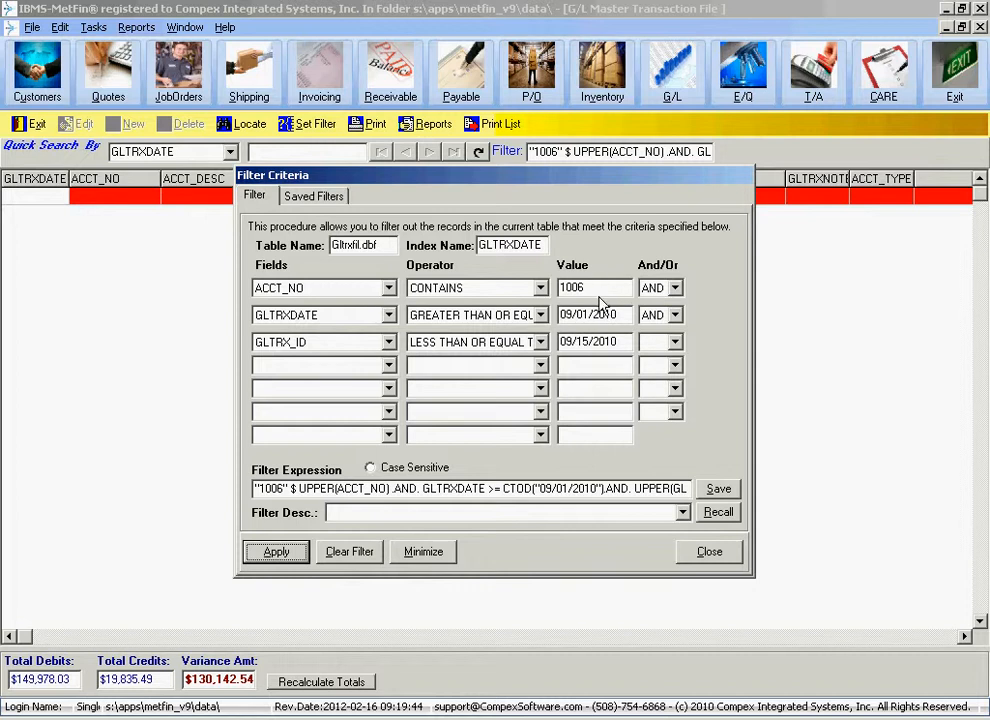
Step: Change the third criterion's field to GLTRXDATE and reapply the filter
click(389, 342)
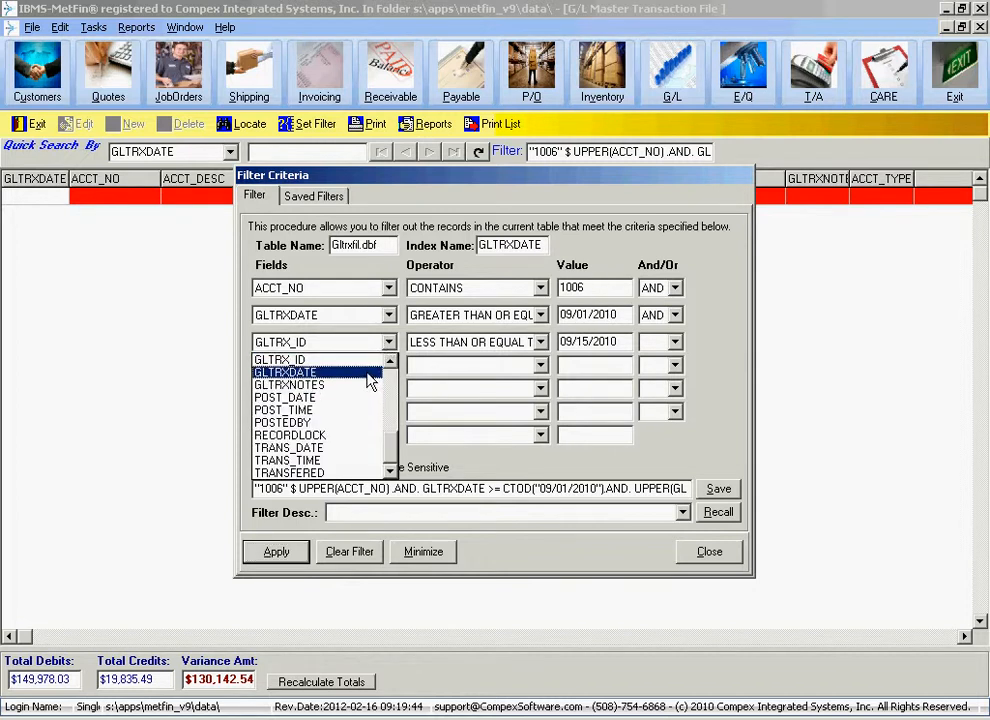
click(300, 369)
click(294, 557)
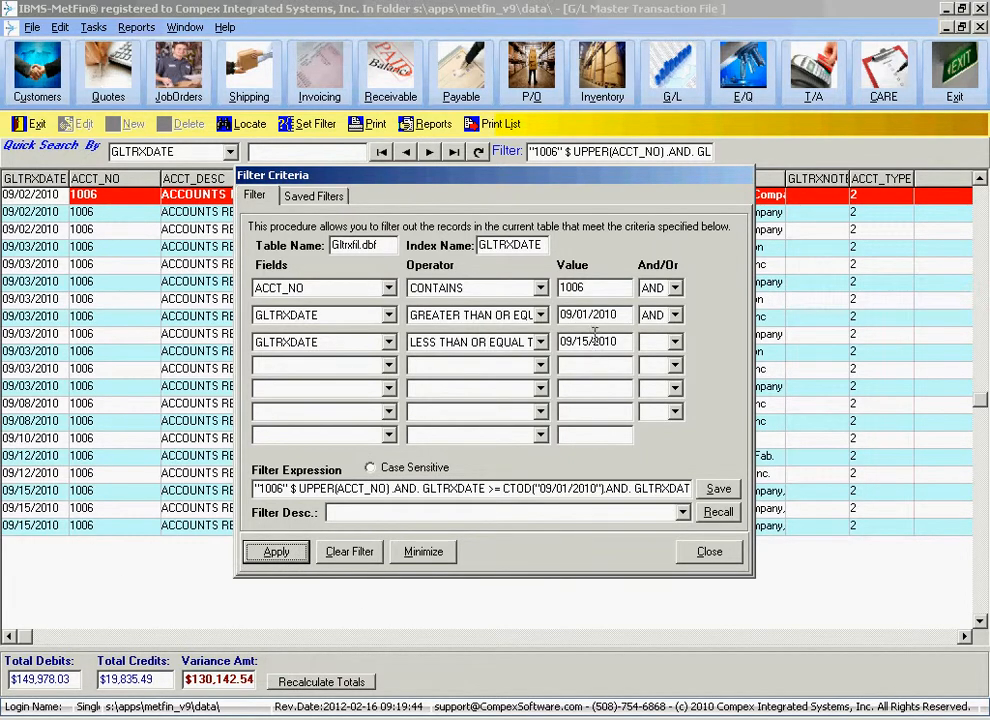
Step: Set the start date in the second criterion to 09/07/2010 and reapply the filter
drag(582, 315, 587, 314)
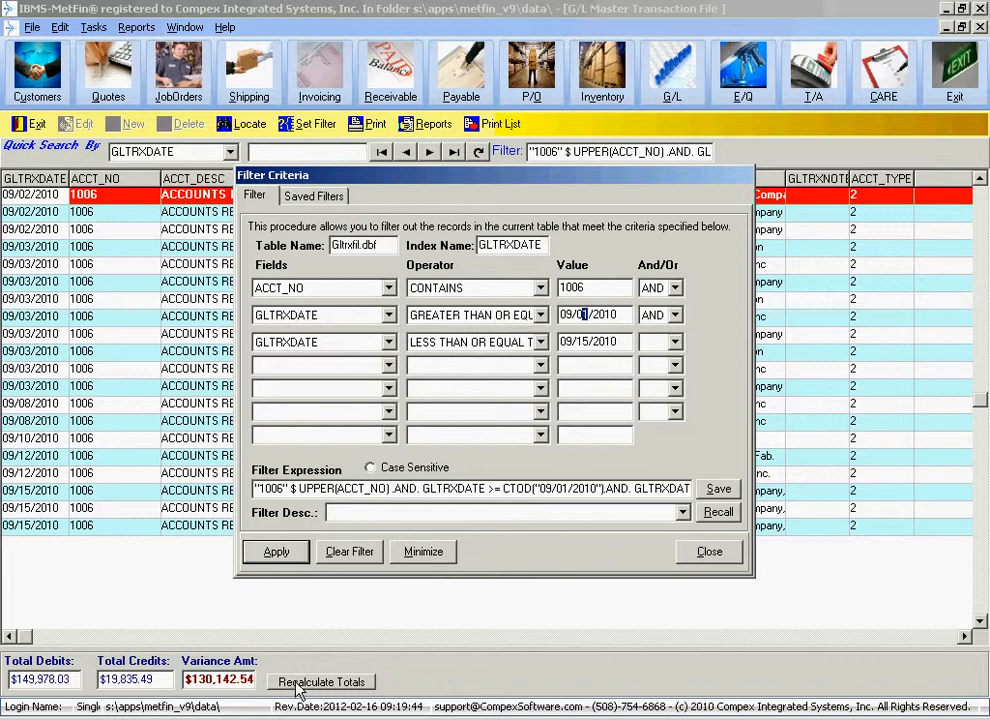
click(587, 314)
key(BackSpace)
key(BackSpace)
text(07)
click(286, 558)
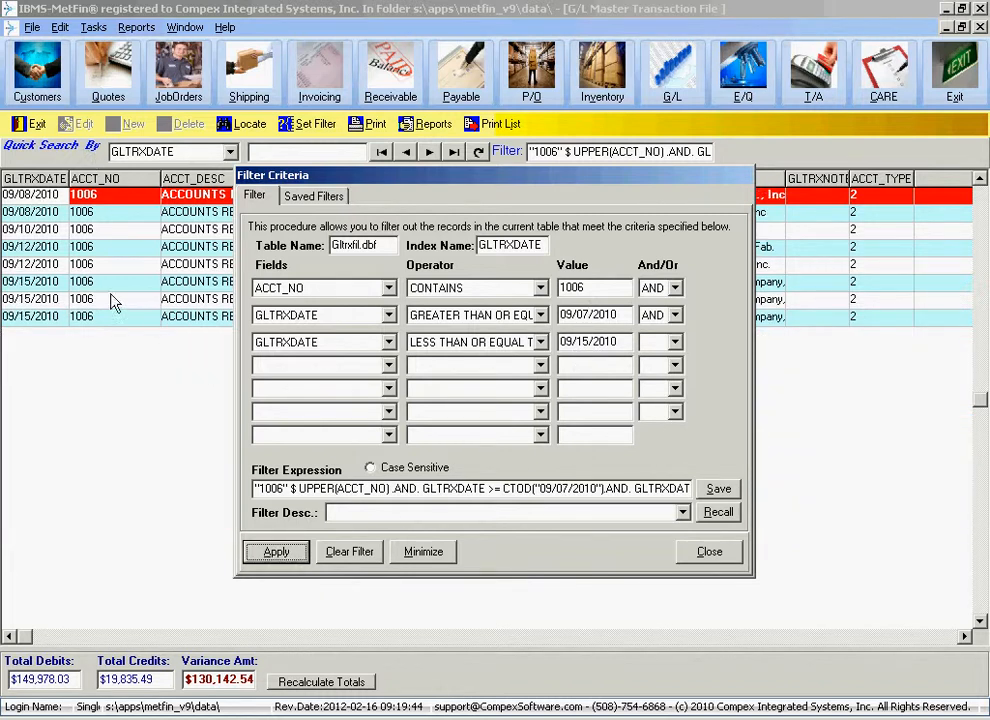
Step: Set the end date in the third criterion to 09/11/2010 and reapply the filter
click(588, 342)
key(BackSpace)
key(BackSpace)
text(11)
click(277, 553)
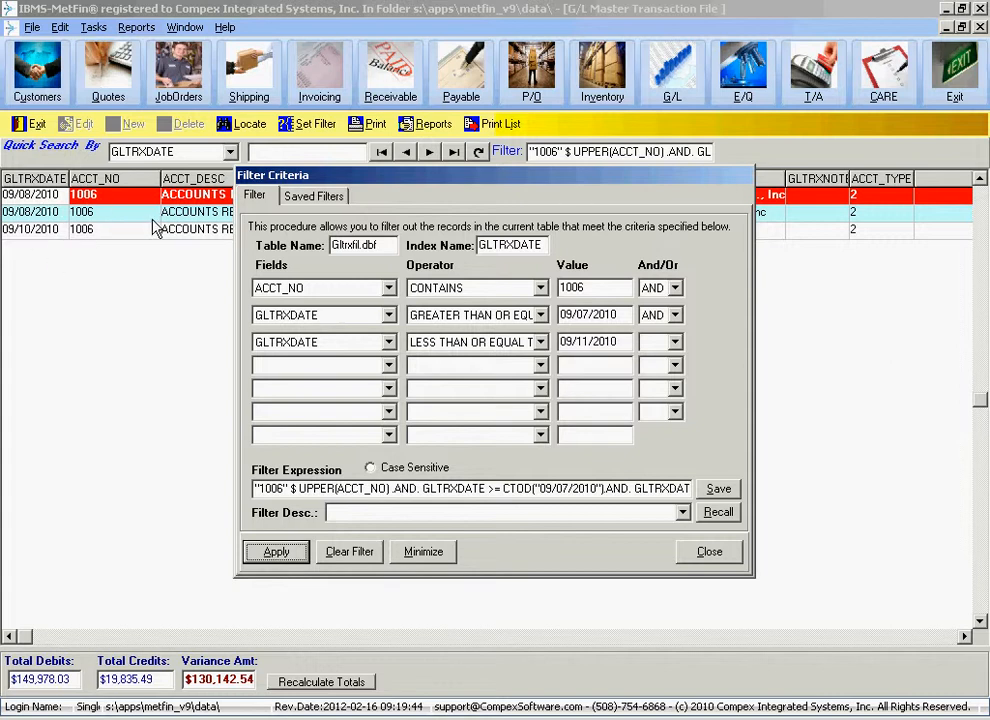
Step: Set both the start and end dates to 09/08/2010 and reapply the filter
click(591, 315)
text(8)
drag(578, 341, 585, 341)
text(08)
click(276, 551)
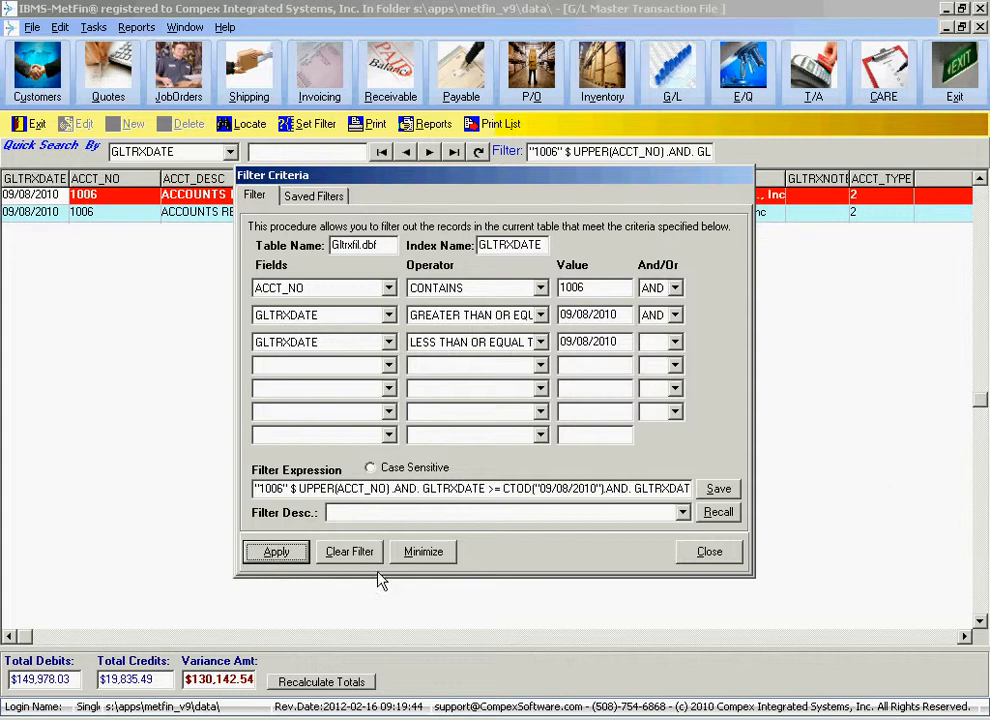
Step: Minimize the filter criteria, review the filtered rows for 09/08/2010 and recalculate their debit, credit and variance totals
click(421, 556)
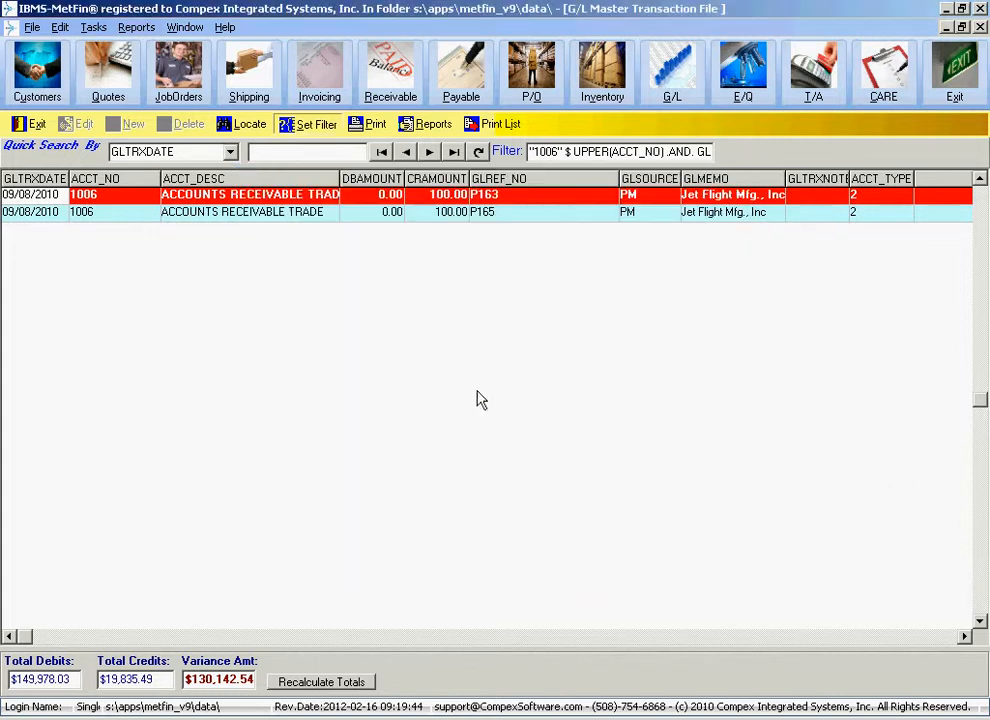
click(517, 211)
click(508, 200)
click(505, 217)
click(264, 194)
click(269, 210)
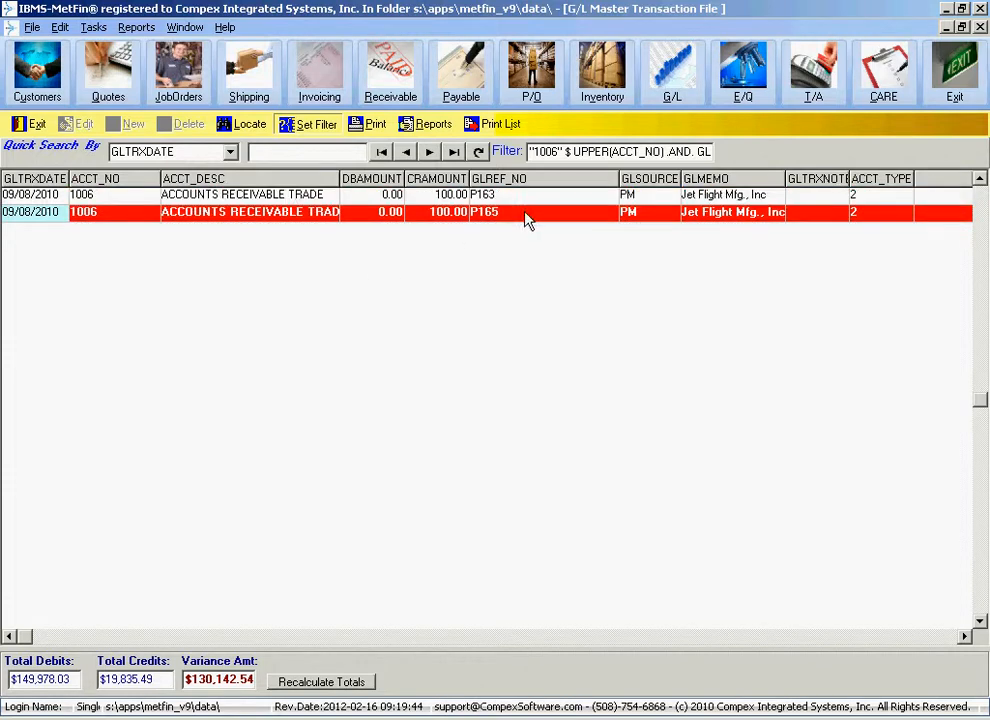
click(328, 683)
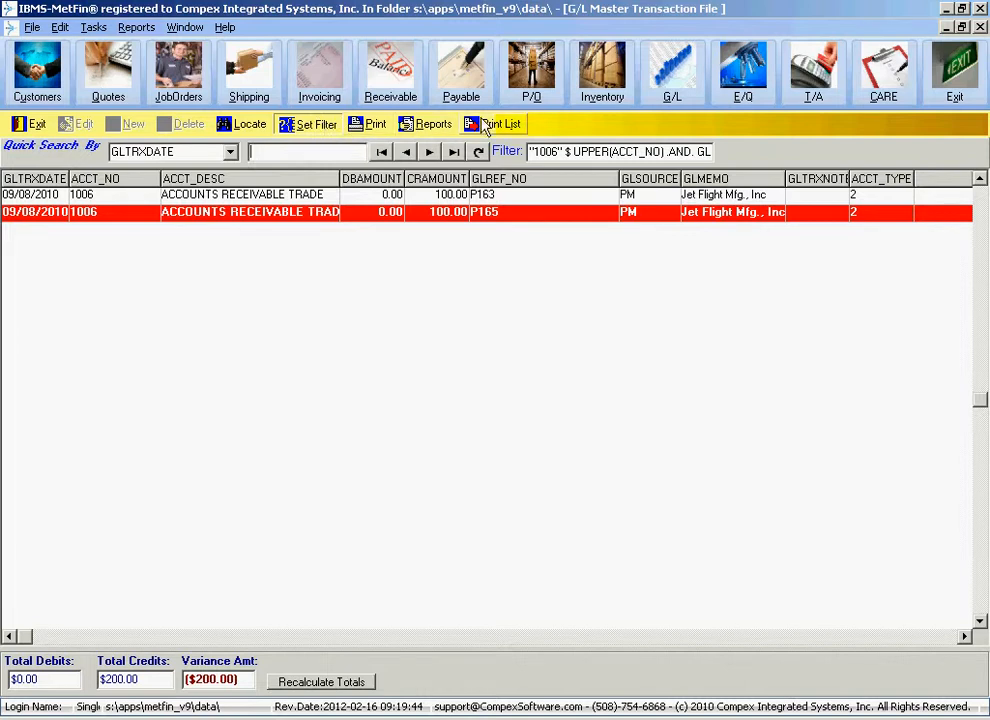
Step: Open the print list's data view of the filtered transactions, export it to Excel and open the exported worksheet
click(495, 124)
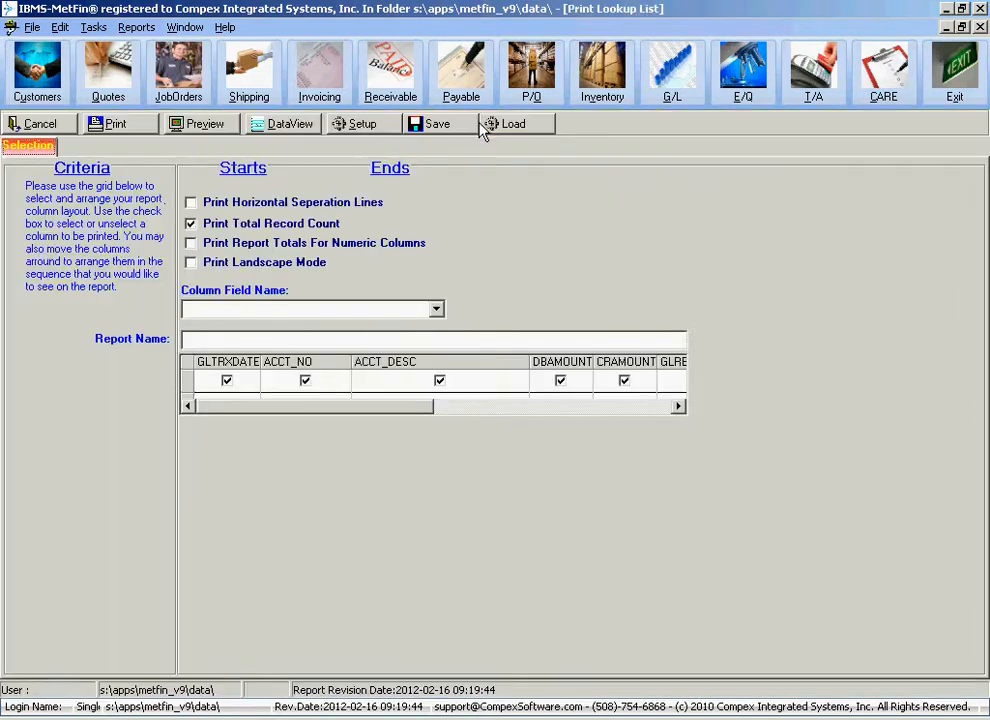
click(292, 126)
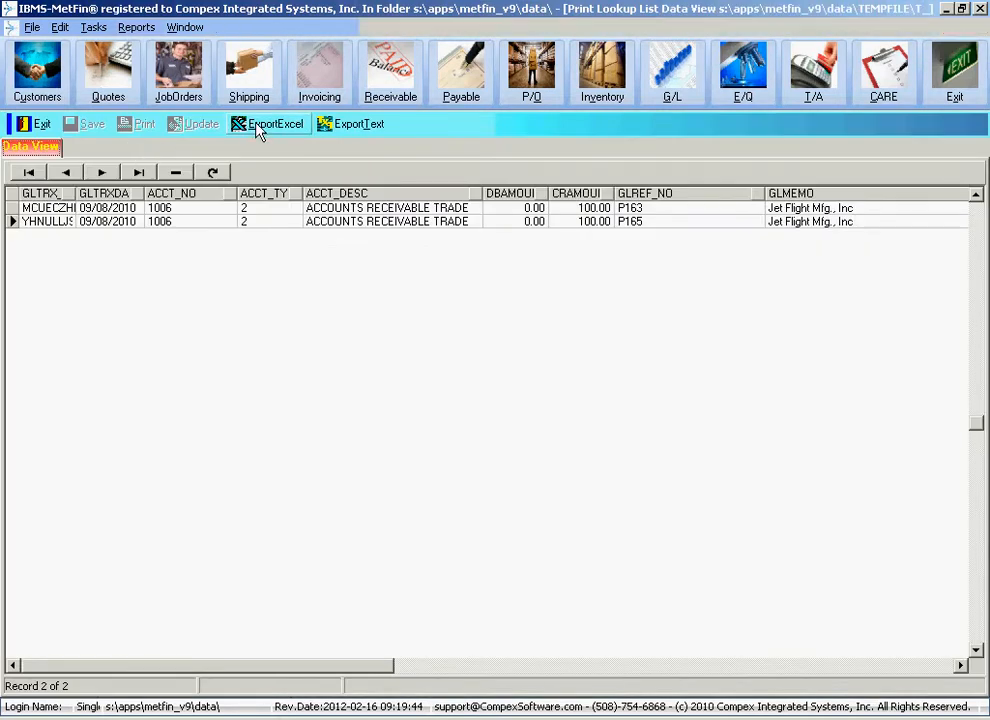
click(262, 126)
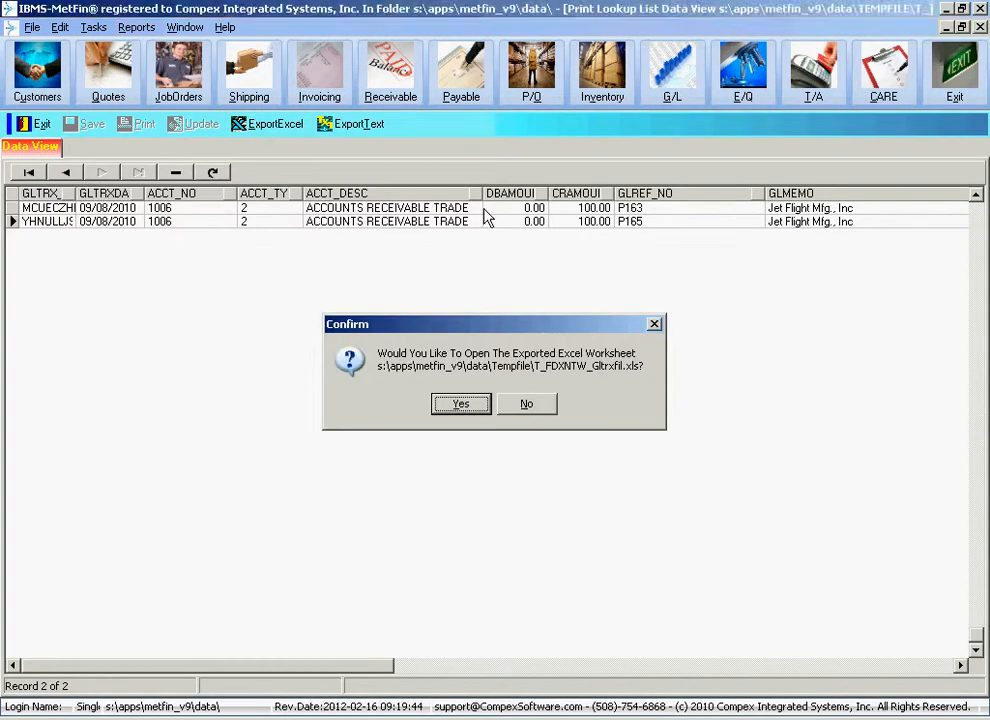
key(Return)
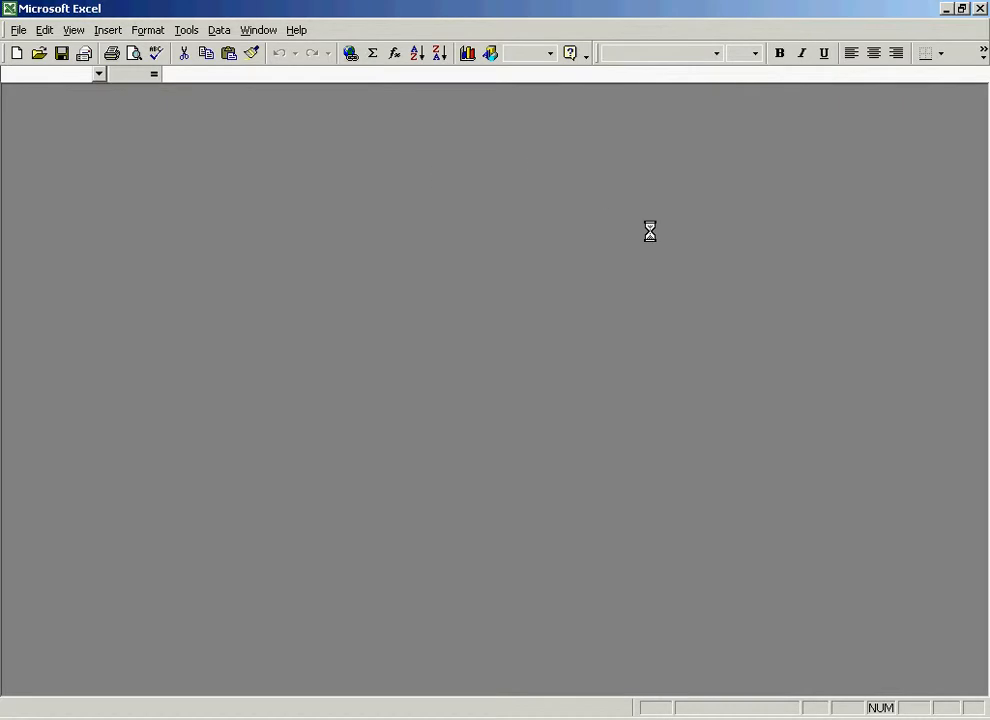